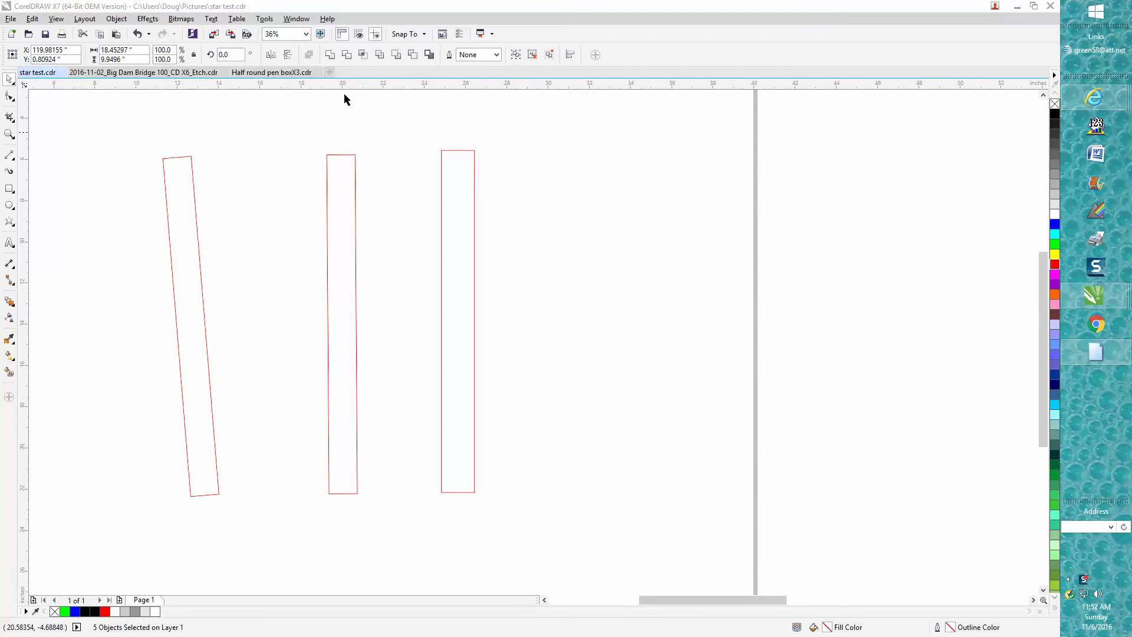
Open the Options dialog at the Edit settings and close it without changes.
click(263, 21)
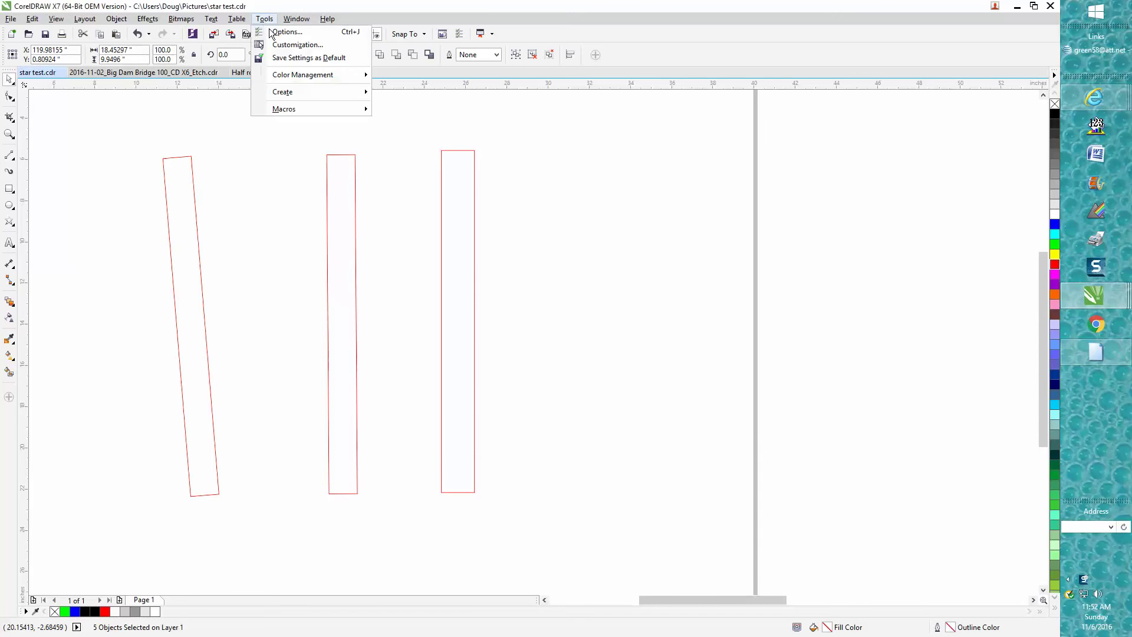
click(272, 32)
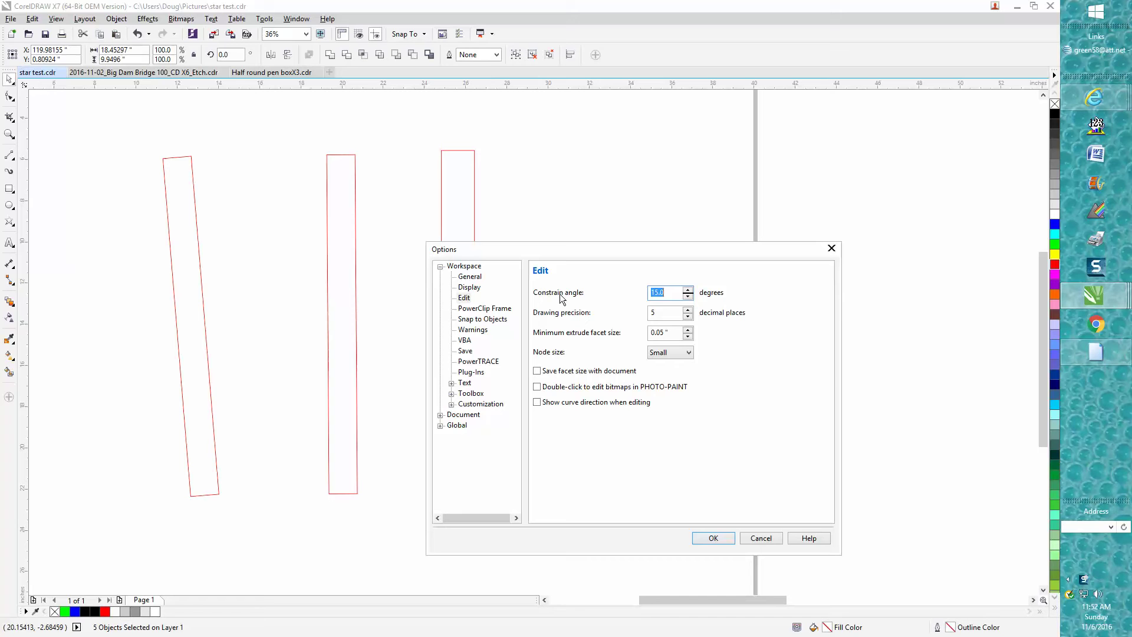
click(720, 538)
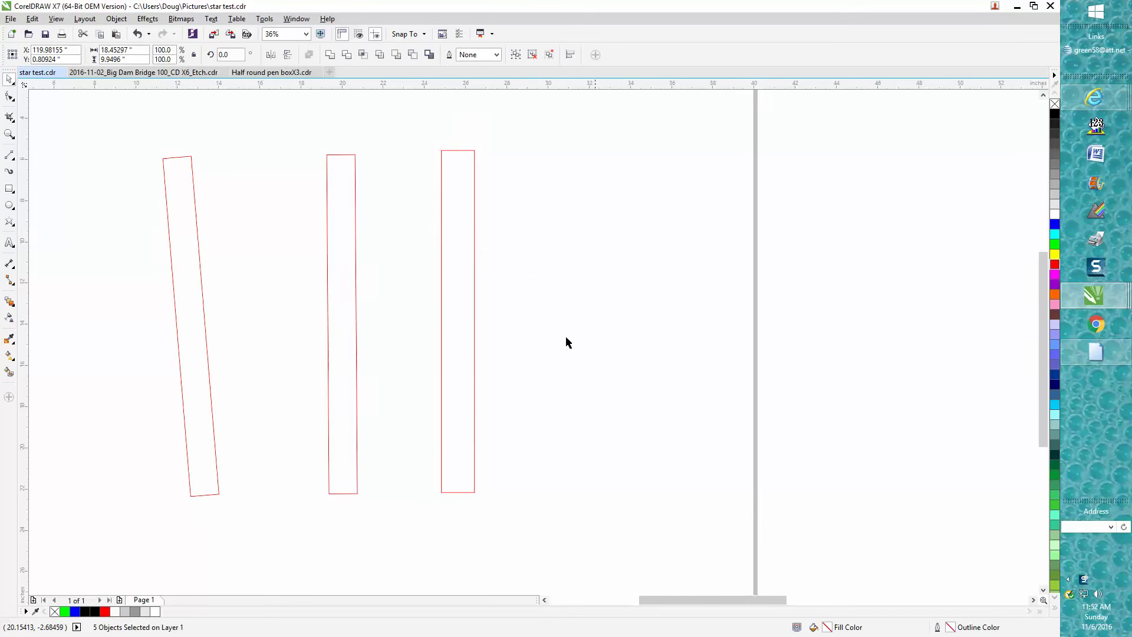
Move the third rectangle further right, try a rotation, then undo it so it stays upright.
click(475, 239)
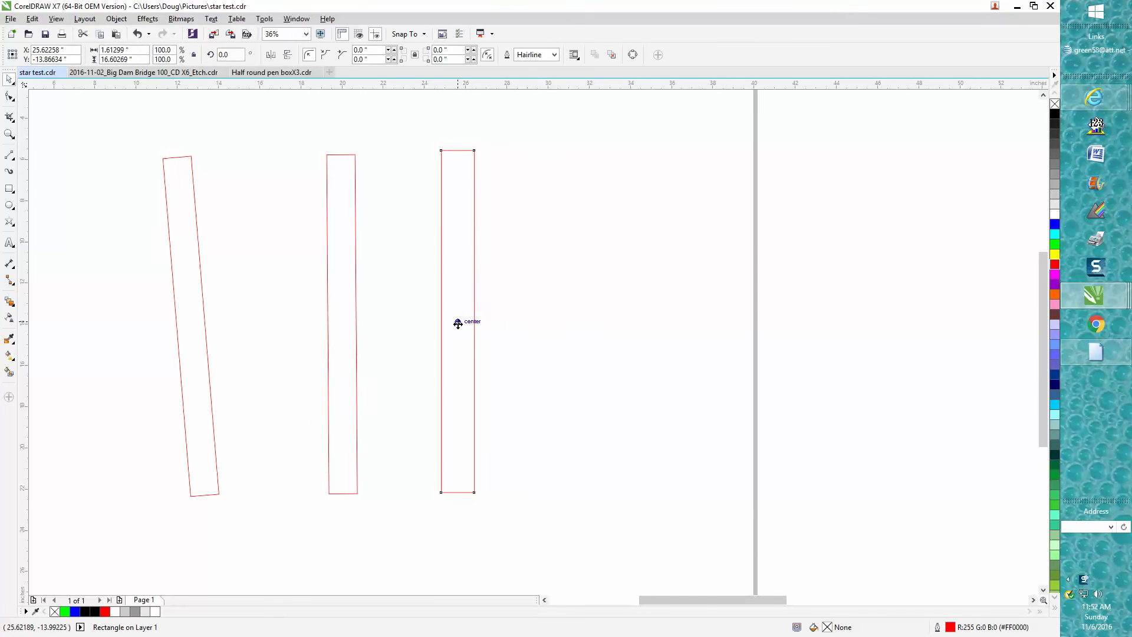
drag(457, 322, 636, 309)
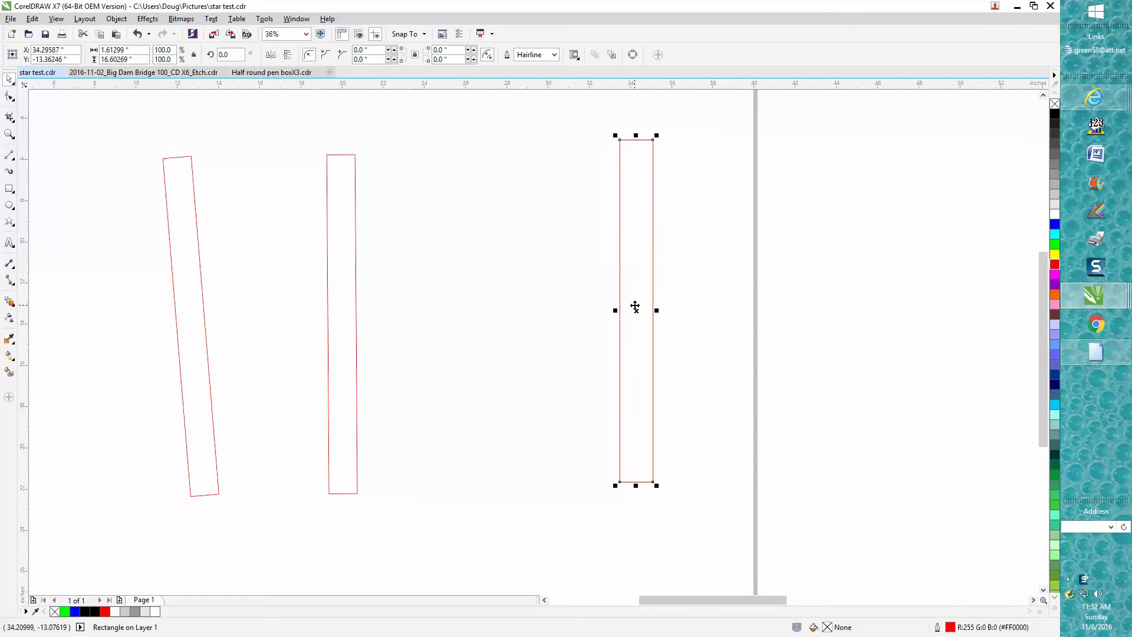
click(635, 303)
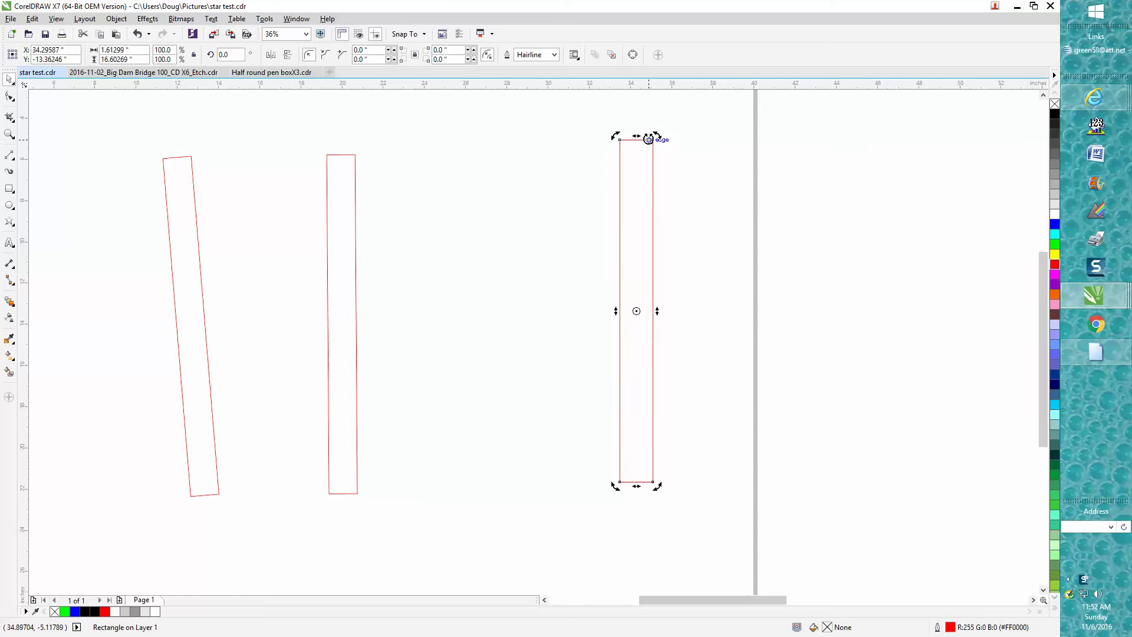
drag(657, 135, 497, 206)
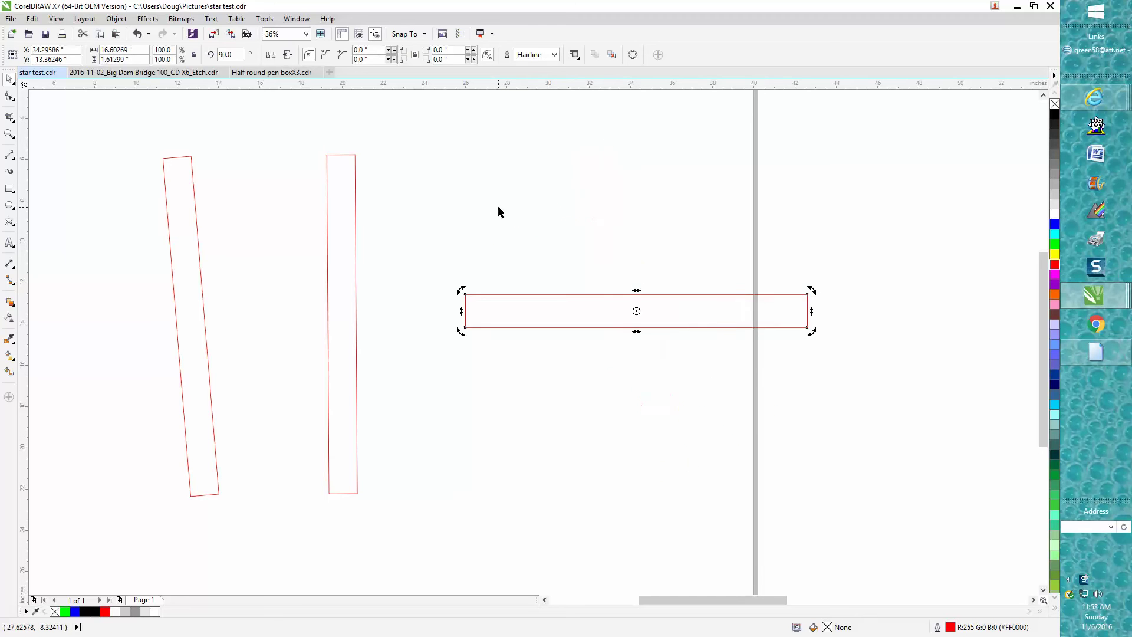
click(137, 35)
click(137, 35)
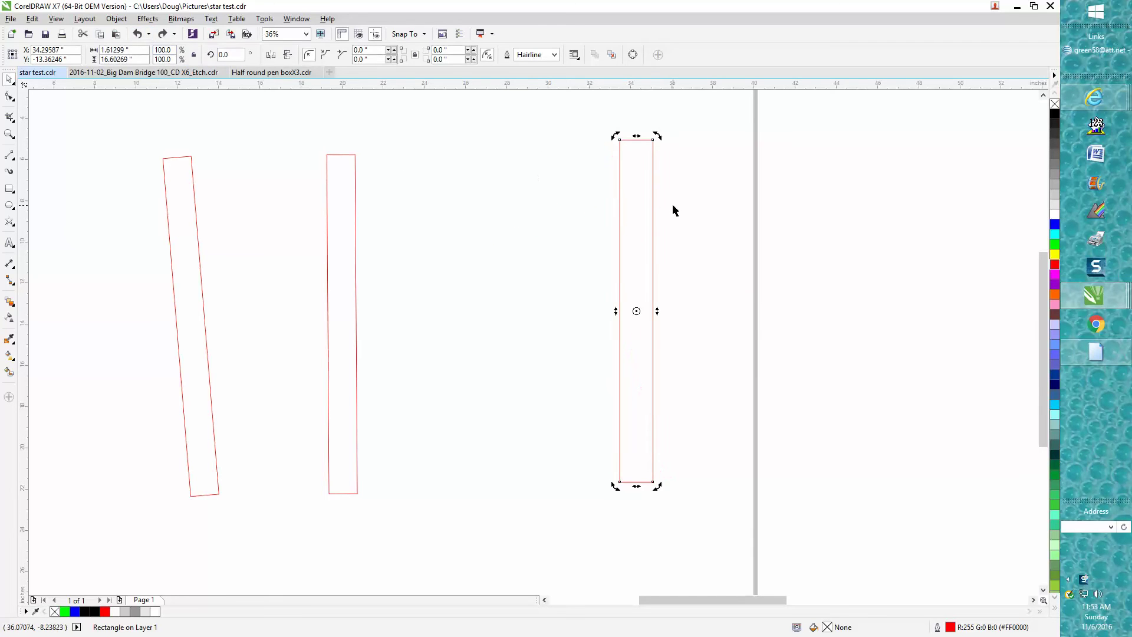
click(702, 209)
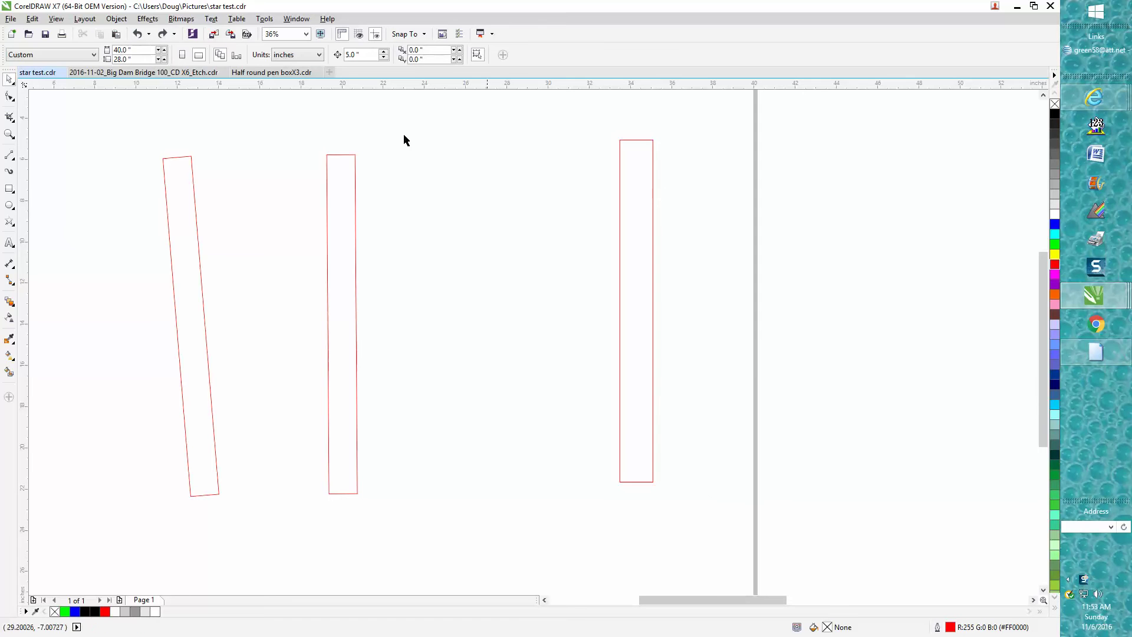
Set the Constrain angle in Options > Edit to 5 degrees.
click(267, 24)
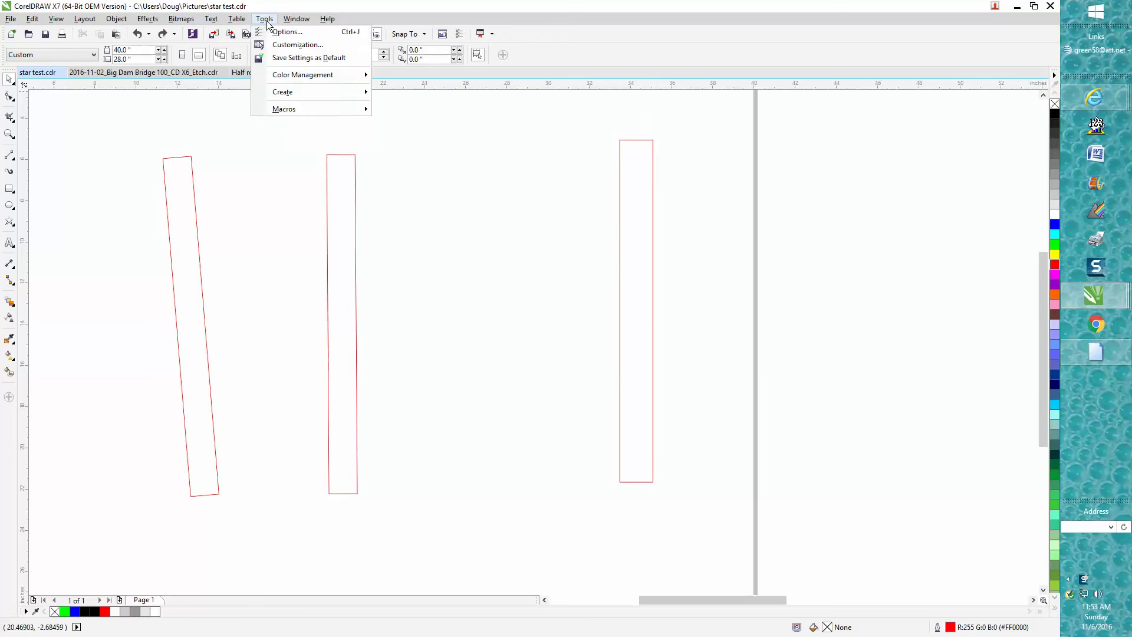
click(289, 32)
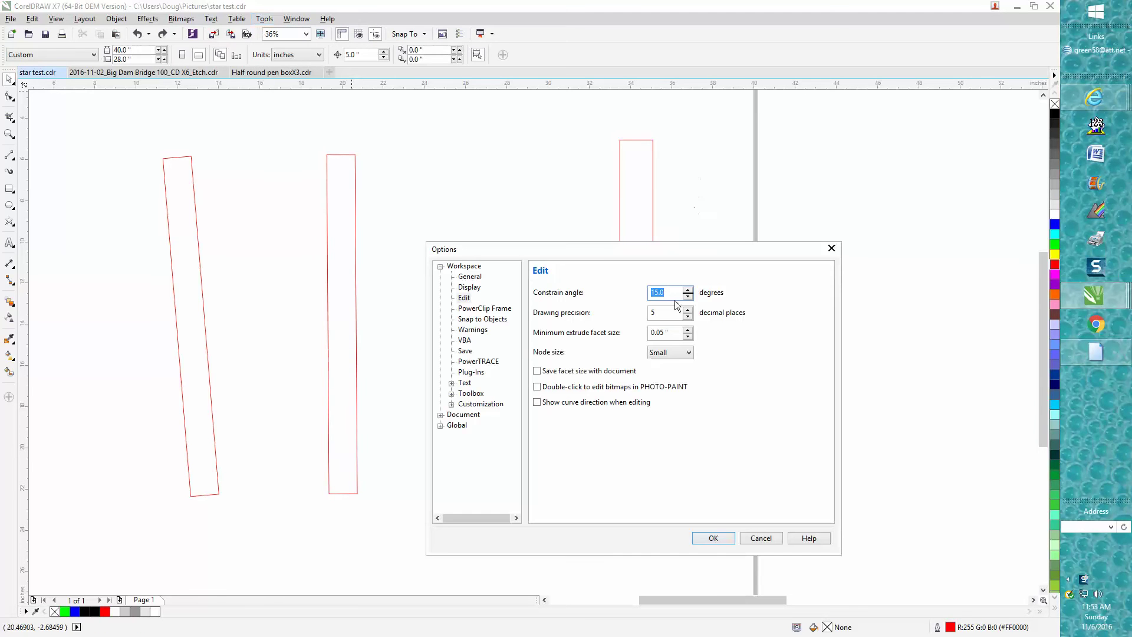
text(5)
click(713, 538)
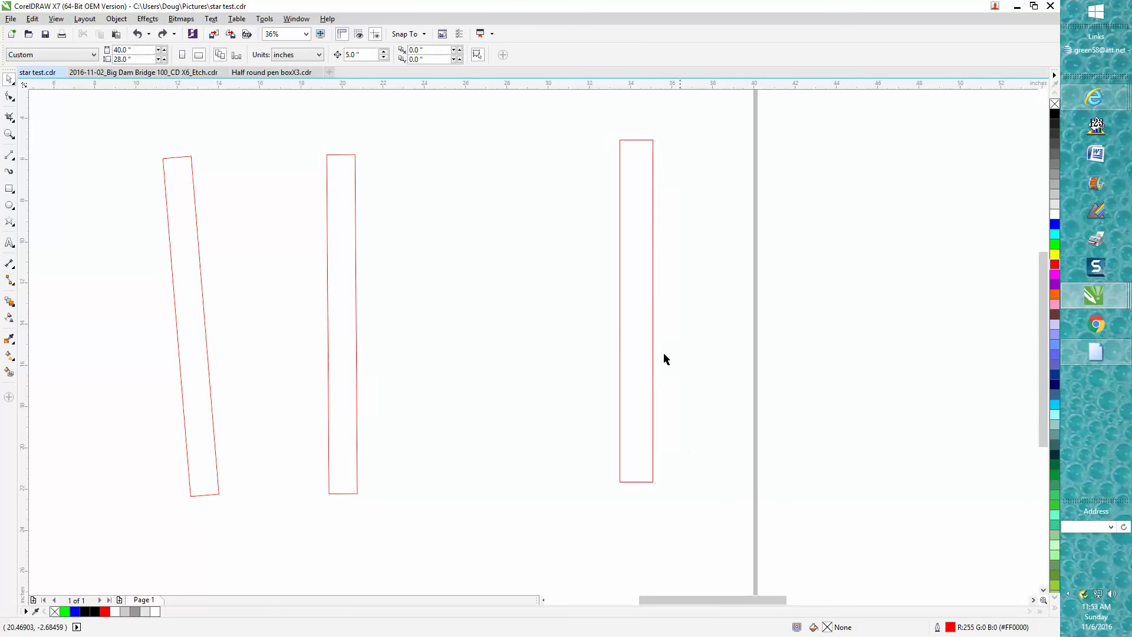
Test a 5° rotation on the right rectangle, undo it, and move the middle rectangle right.
click(650, 290)
click(643, 311)
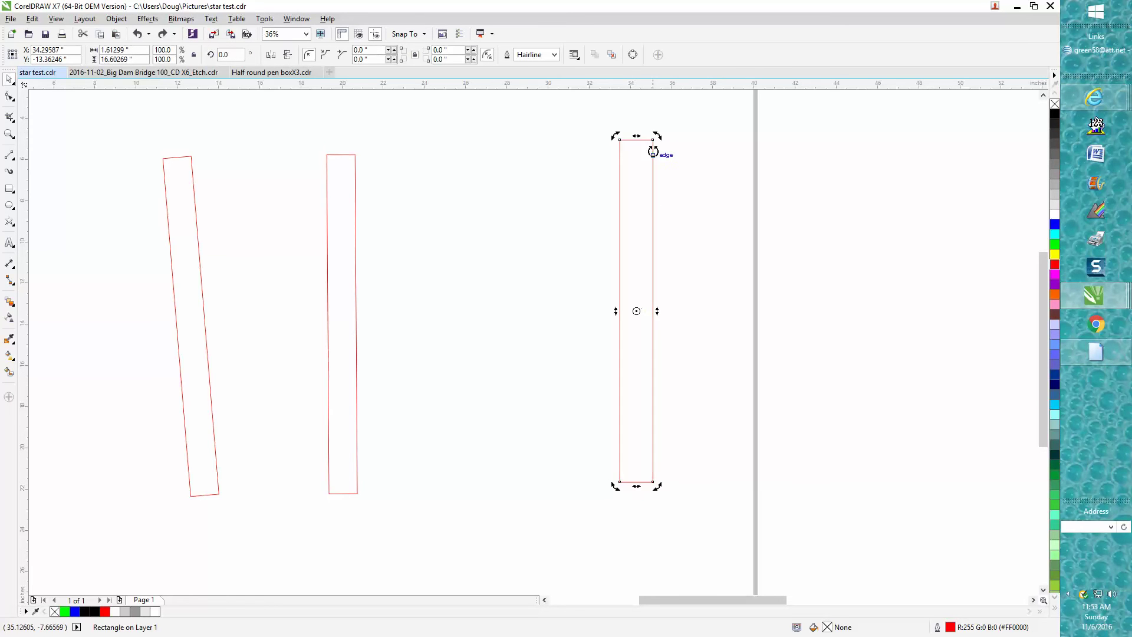
mouse_move(656, 137)
mouse_down()
mouse_move(647, 132)
mouse_move(659, 134)
mouse_up()
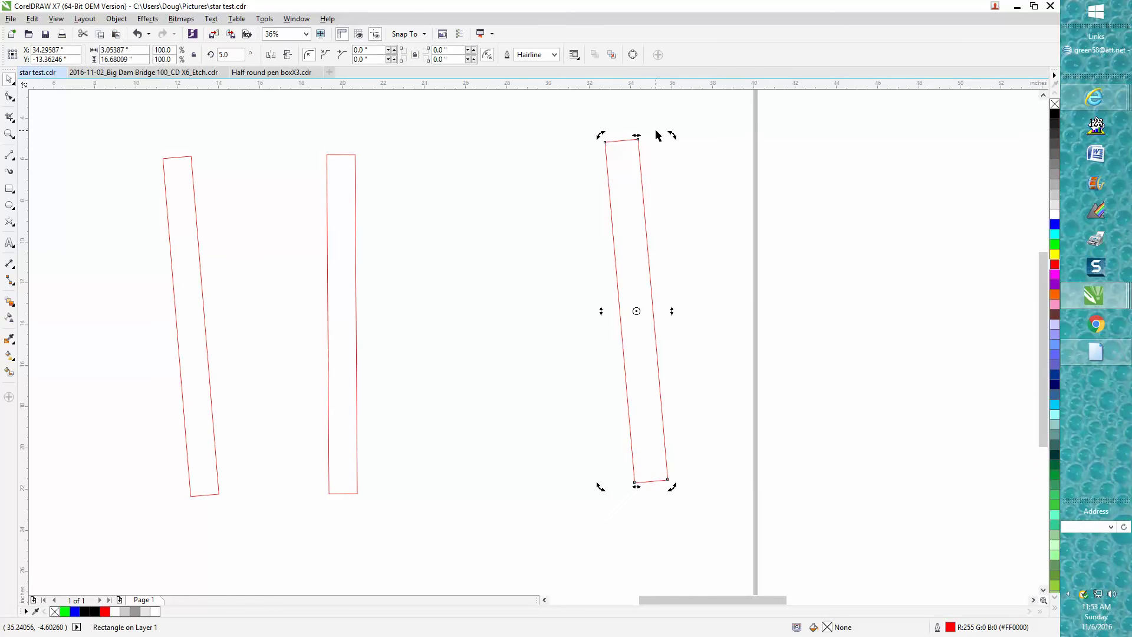
click(138, 33)
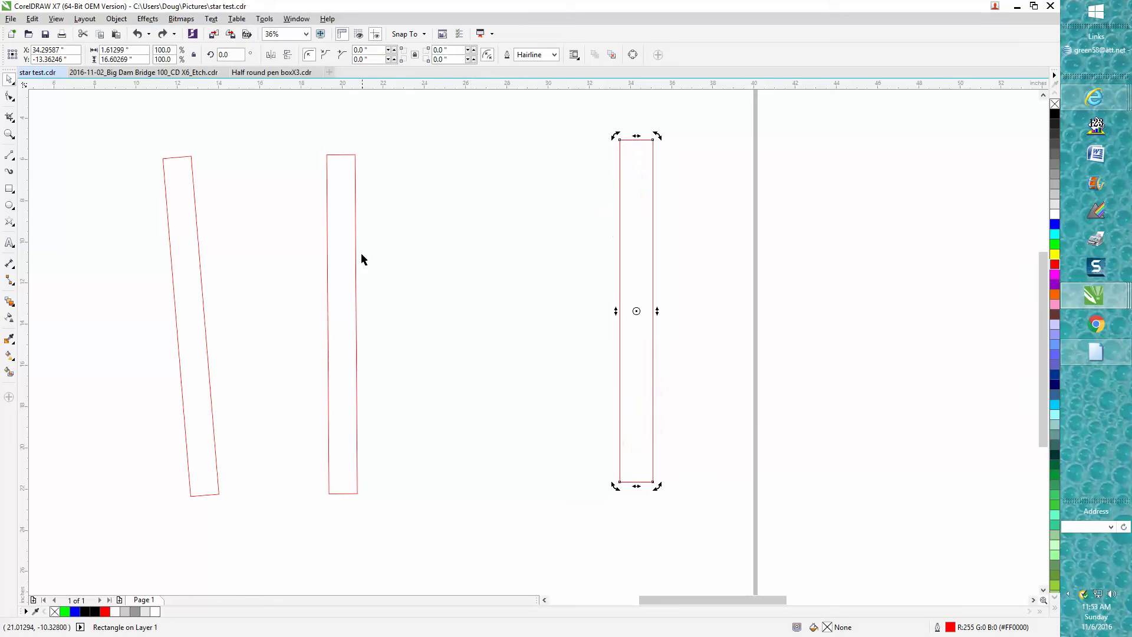
drag(354, 271, 455, 271)
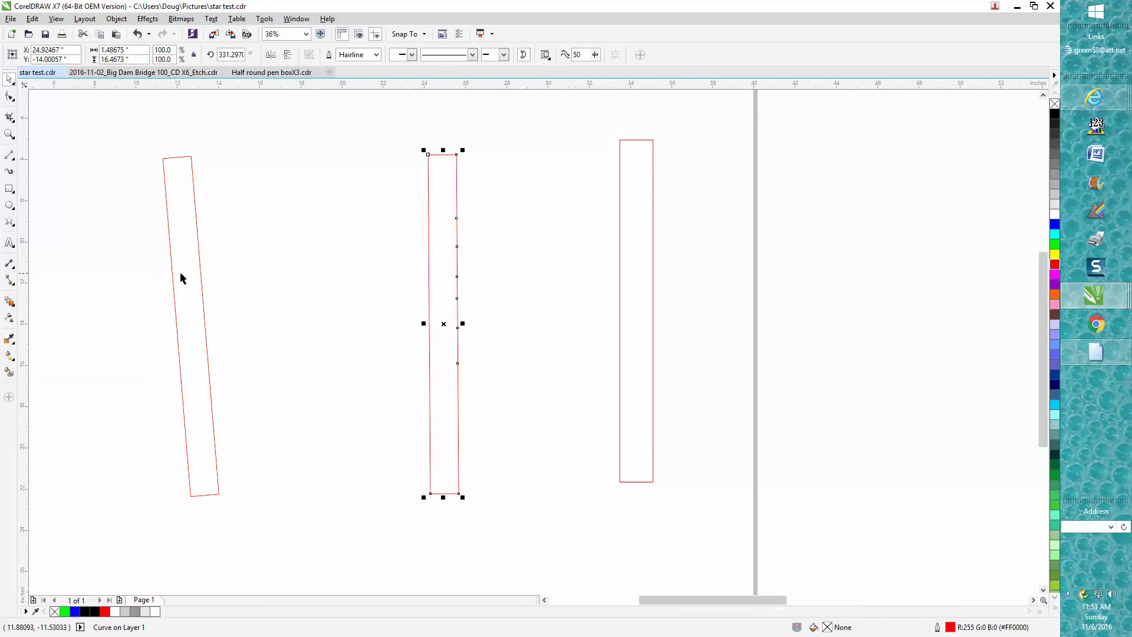
Delete the left tilted rectangle and move the middle rectangle to the left.
click(200, 271)
key(Delete)
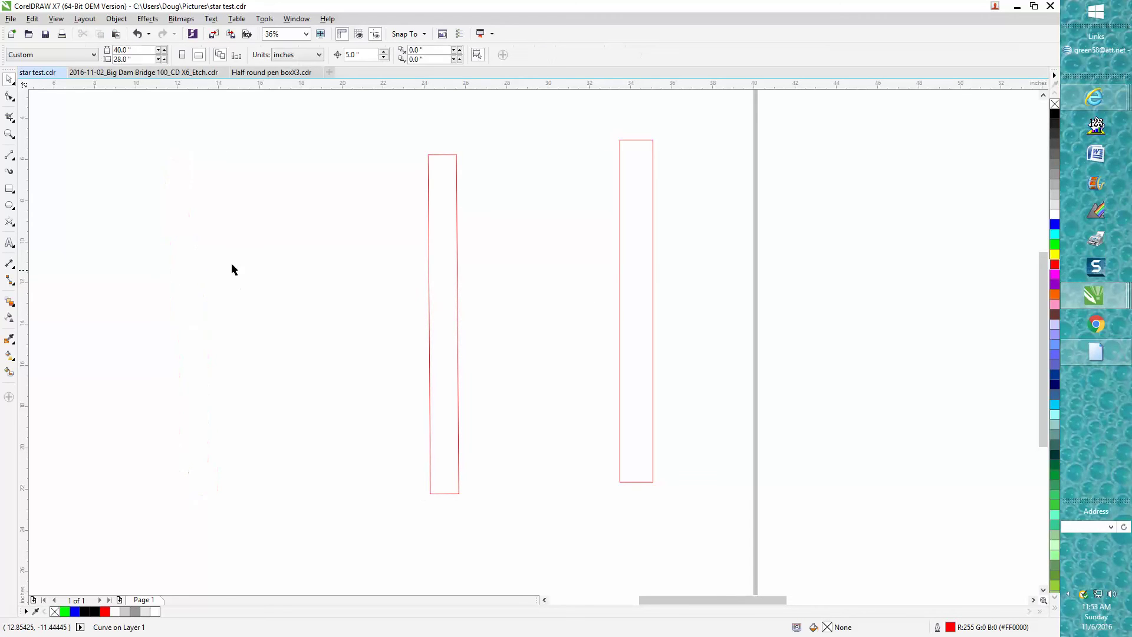
click(620, 293)
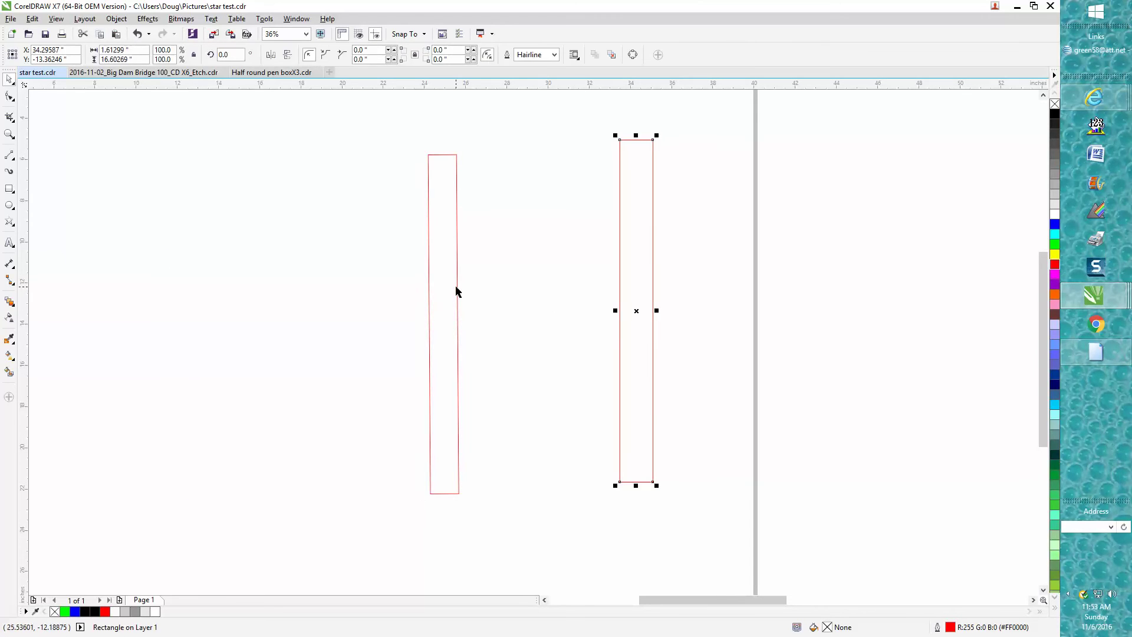
drag(455, 290, 328, 293)
Set the right rectangle's rotation angle to 90° so it forms a plus-shaped cross.
click(623, 295)
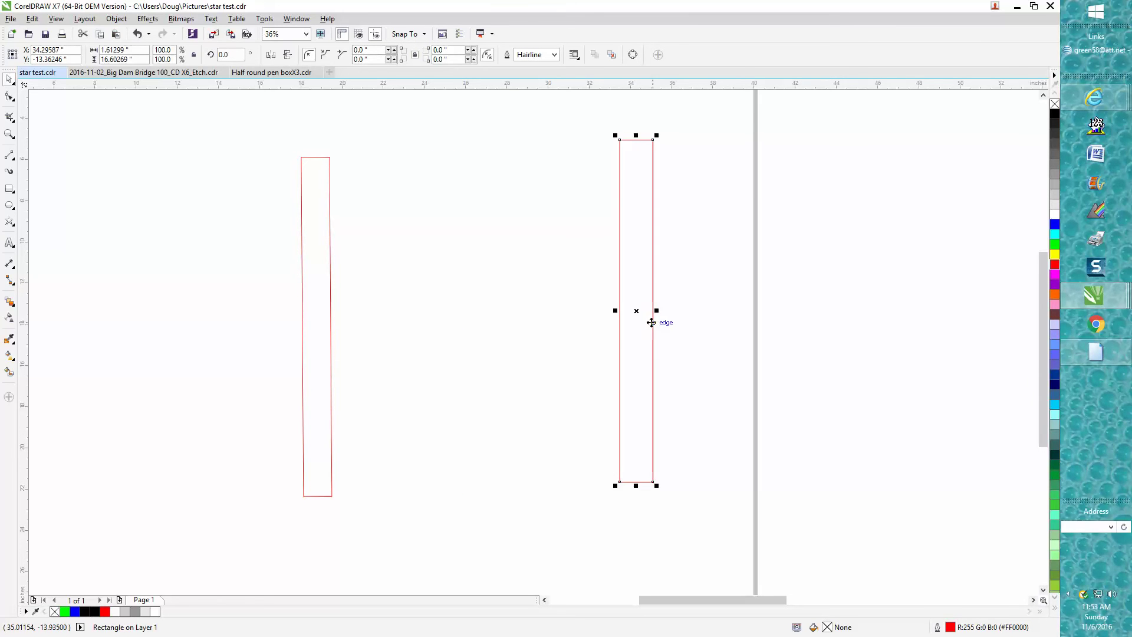
click(229, 57)
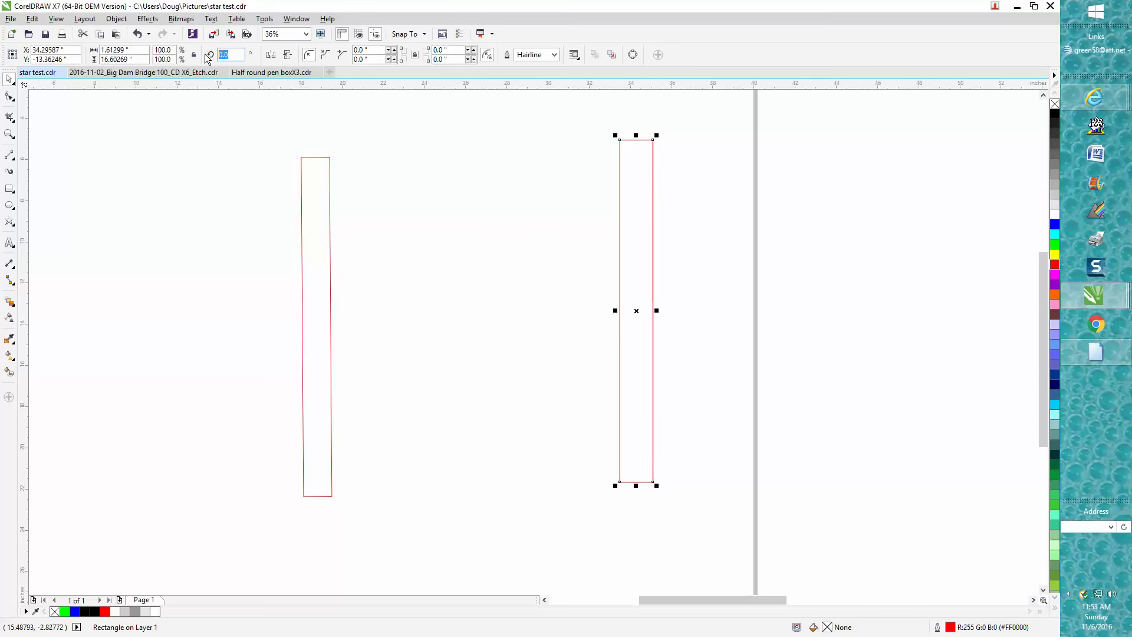
text(90)
key(Return)
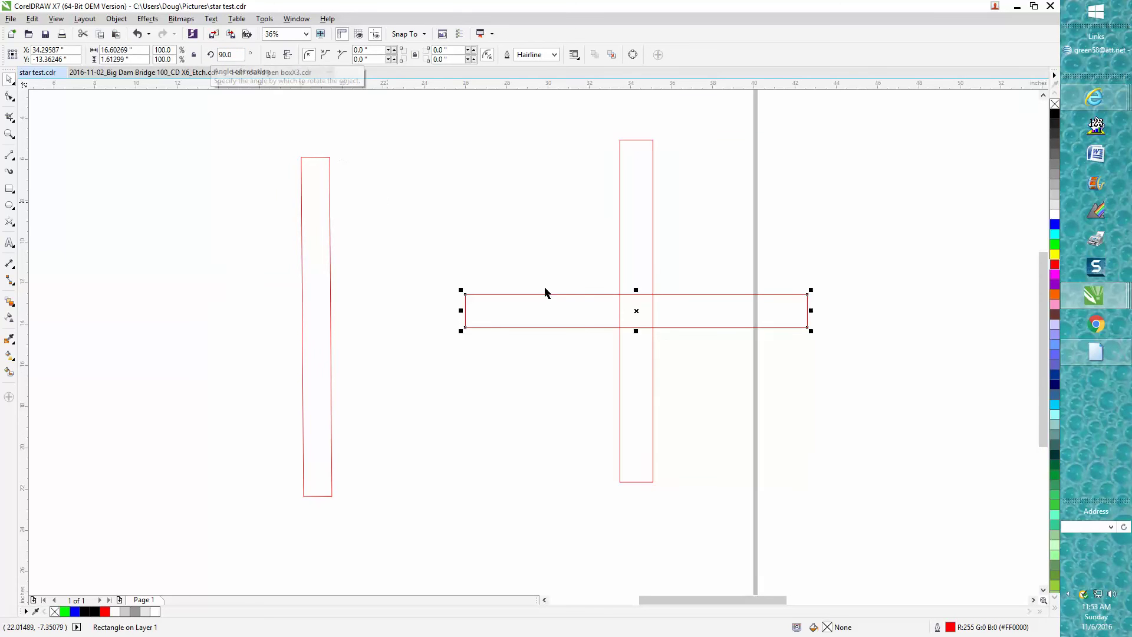
click(619, 171)
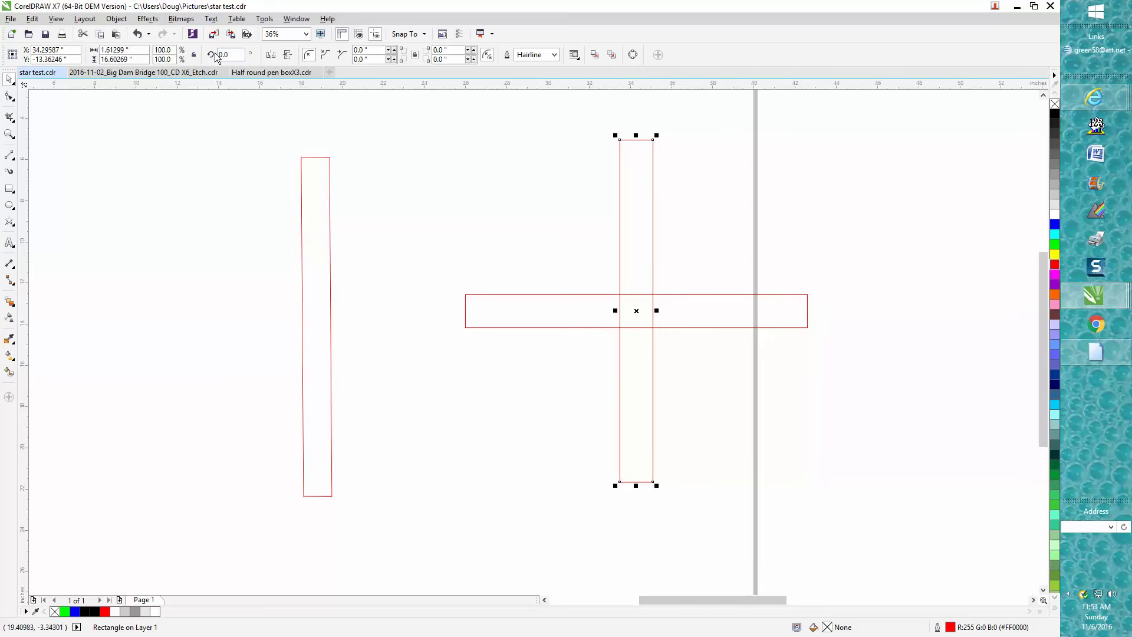
Rotate the left tall bar a few degrees so it leans beside the plus-shaped cross.
click(316, 163)
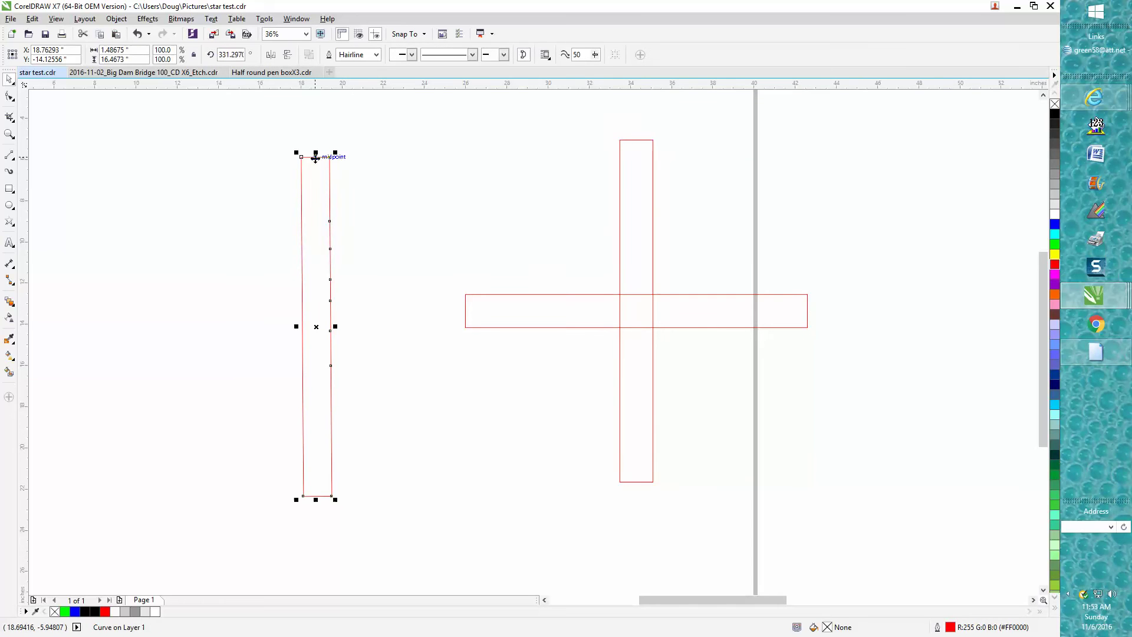
click(316, 323)
drag(336, 152, 348, 184)
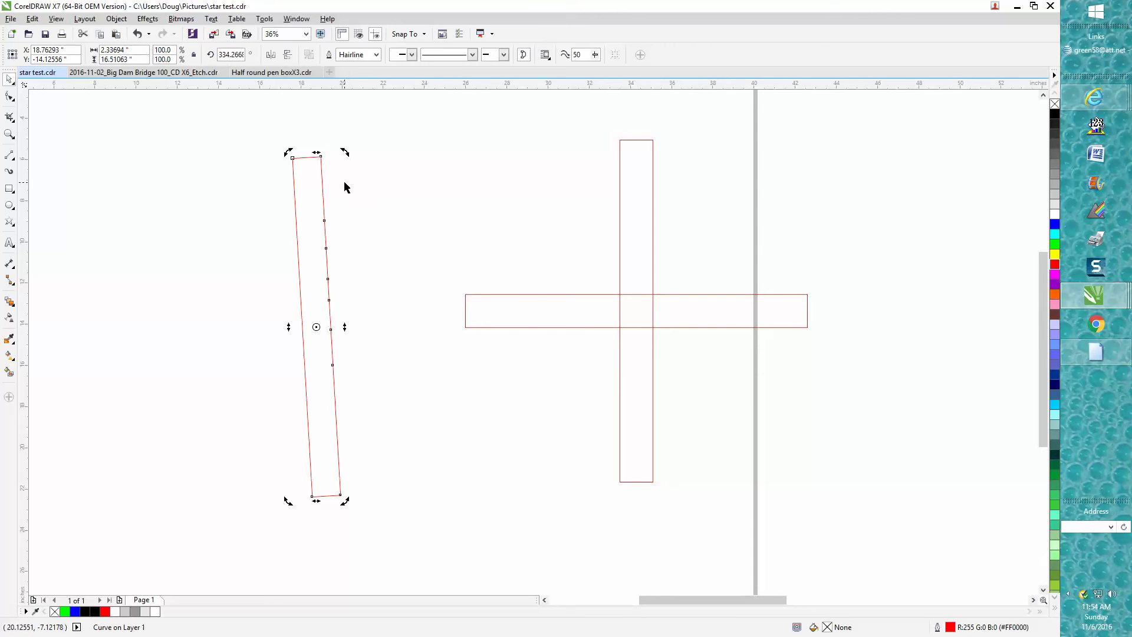
click(371, 131)
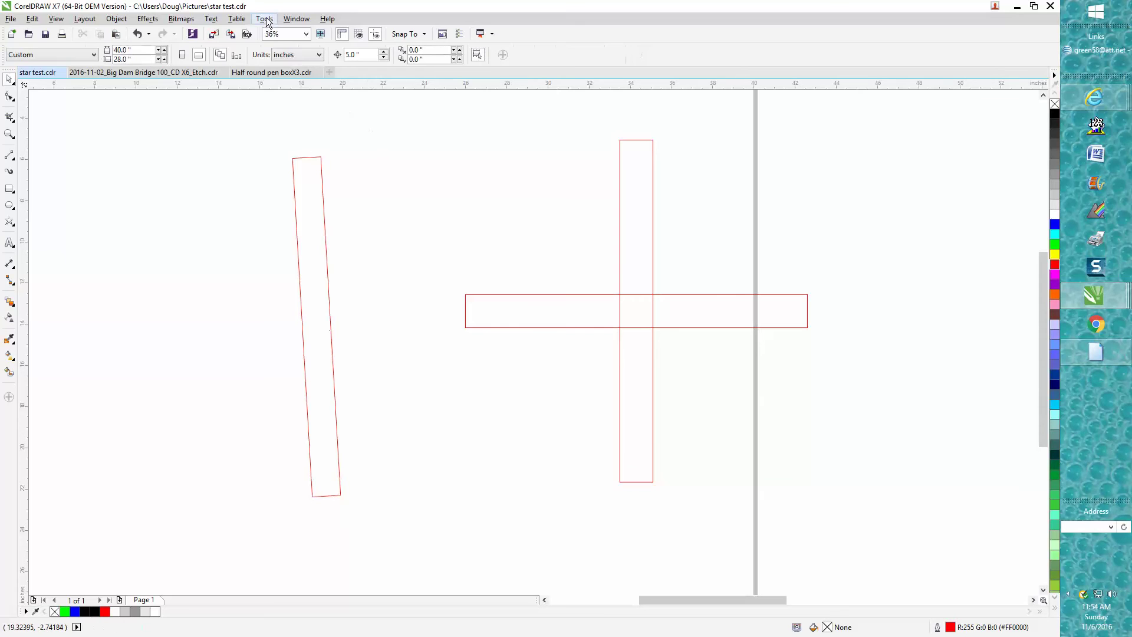
Change the Constrain angle in Options > Edit to 90 degrees.
click(265, 19)
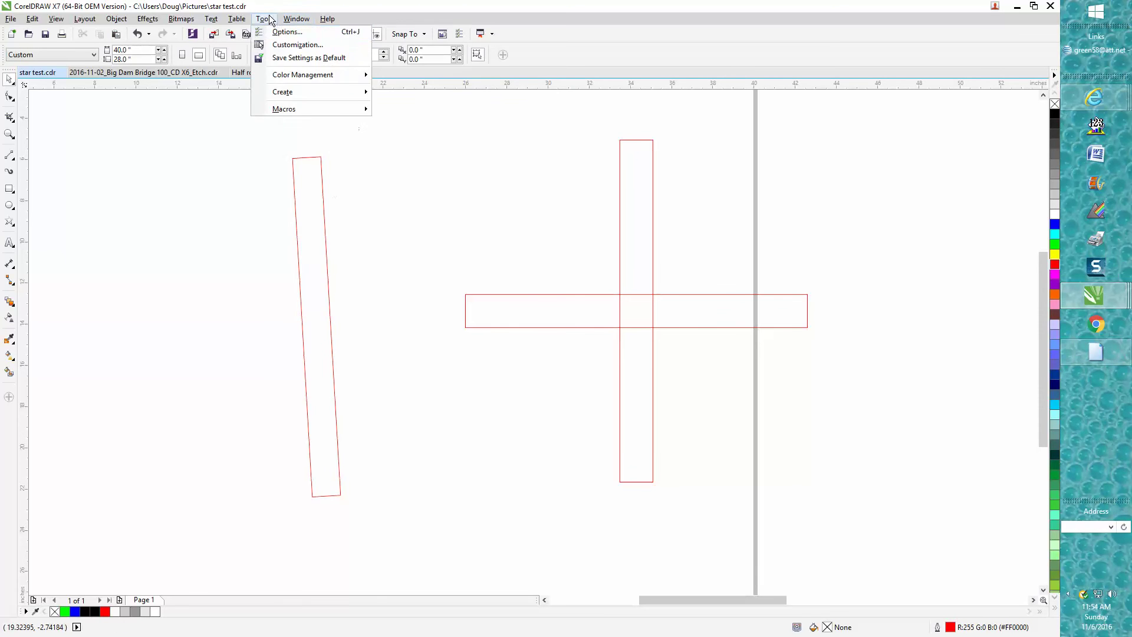
click(278, 31)
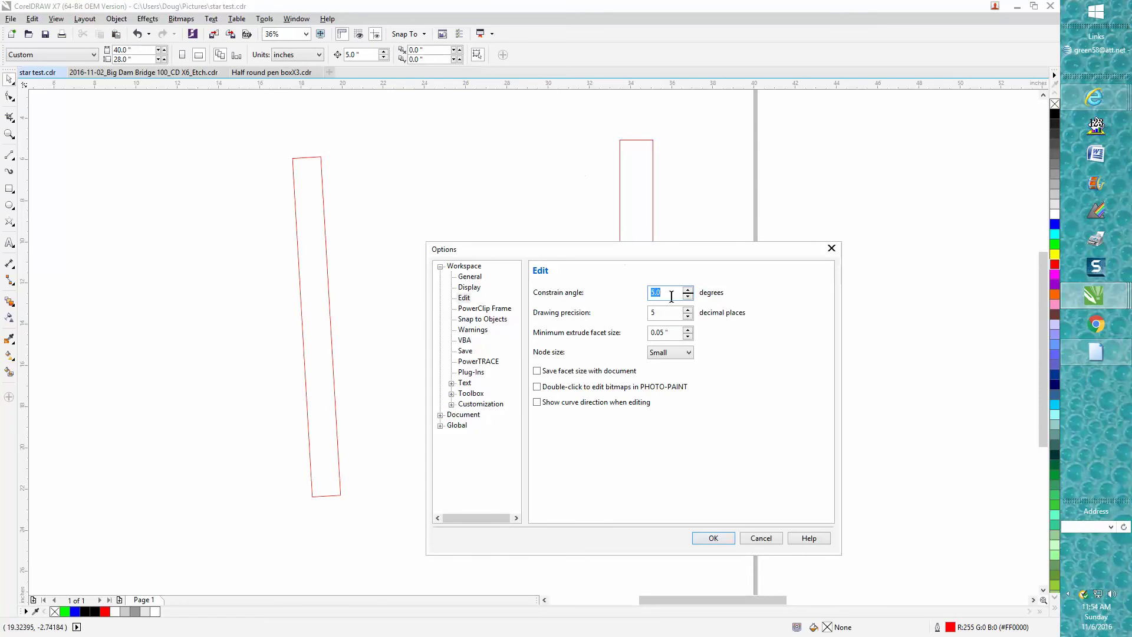
text(90)
click(722, 537)
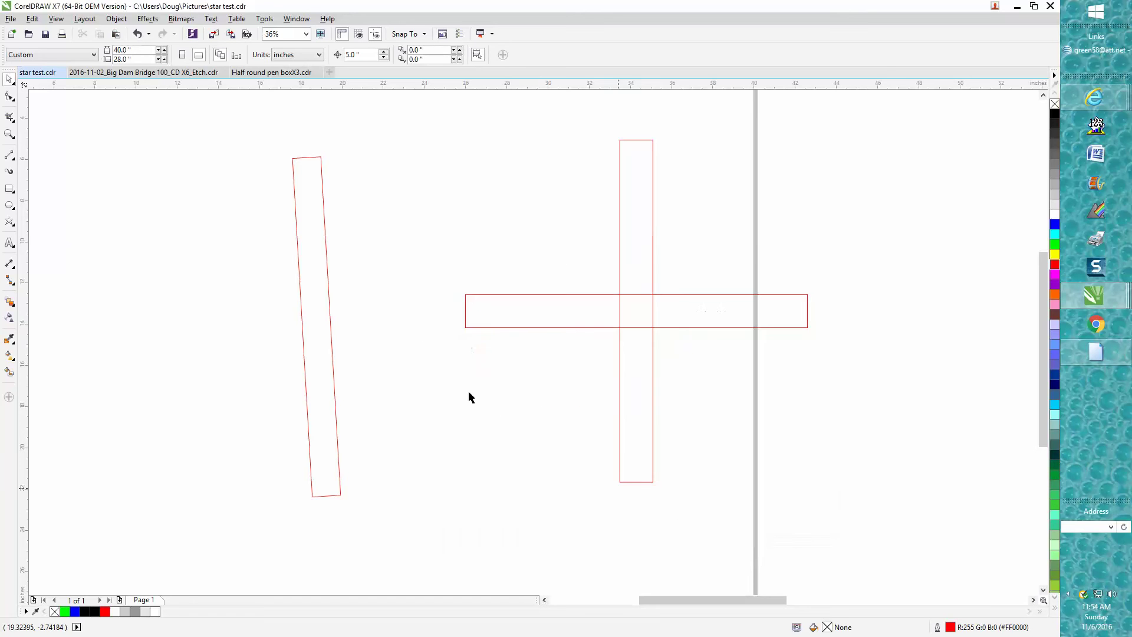
click(328, 279)
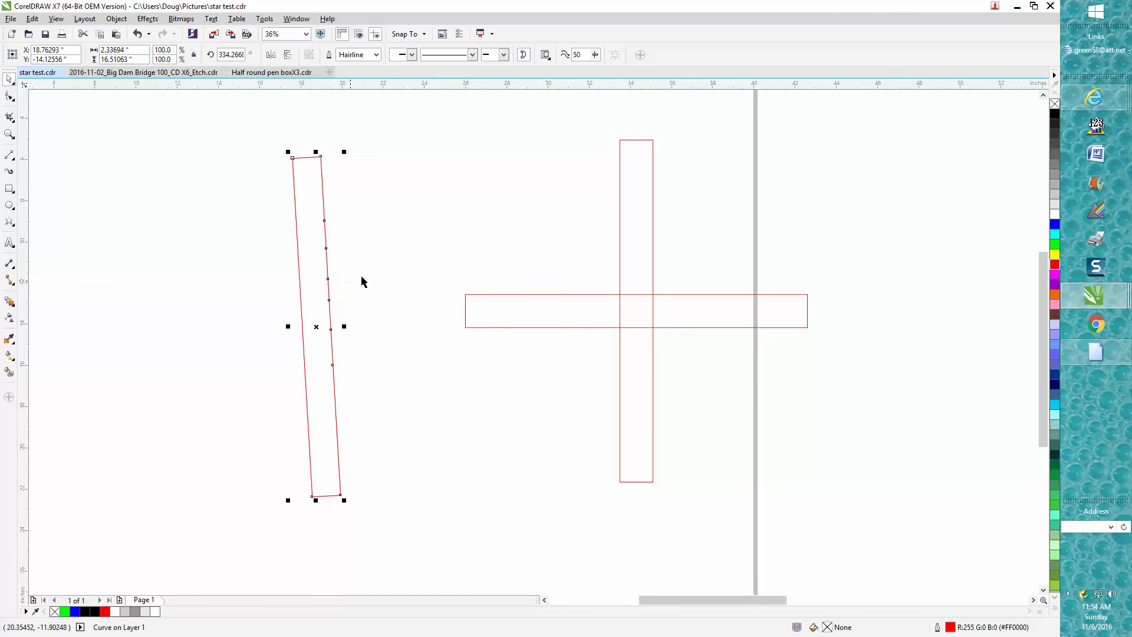
Rotate the rectangle to 64.27° across the leaning bar and delete the upright cross.
click(316, 326)
drag(345, 153, 180, 199)
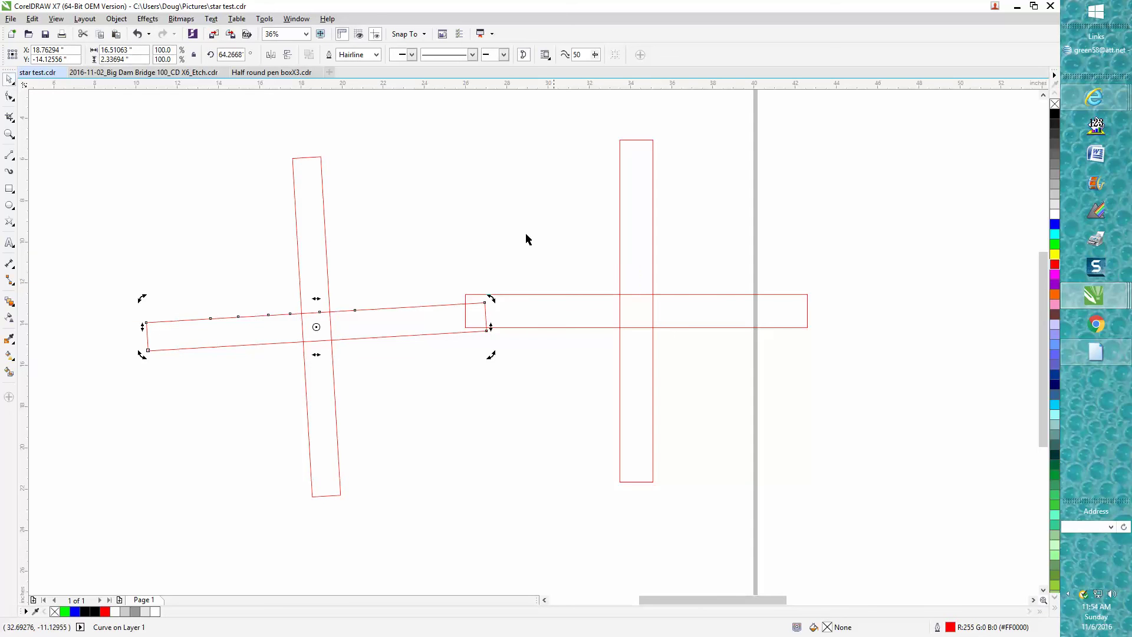
drag(422, 121, 912, 528)
key(Delete)
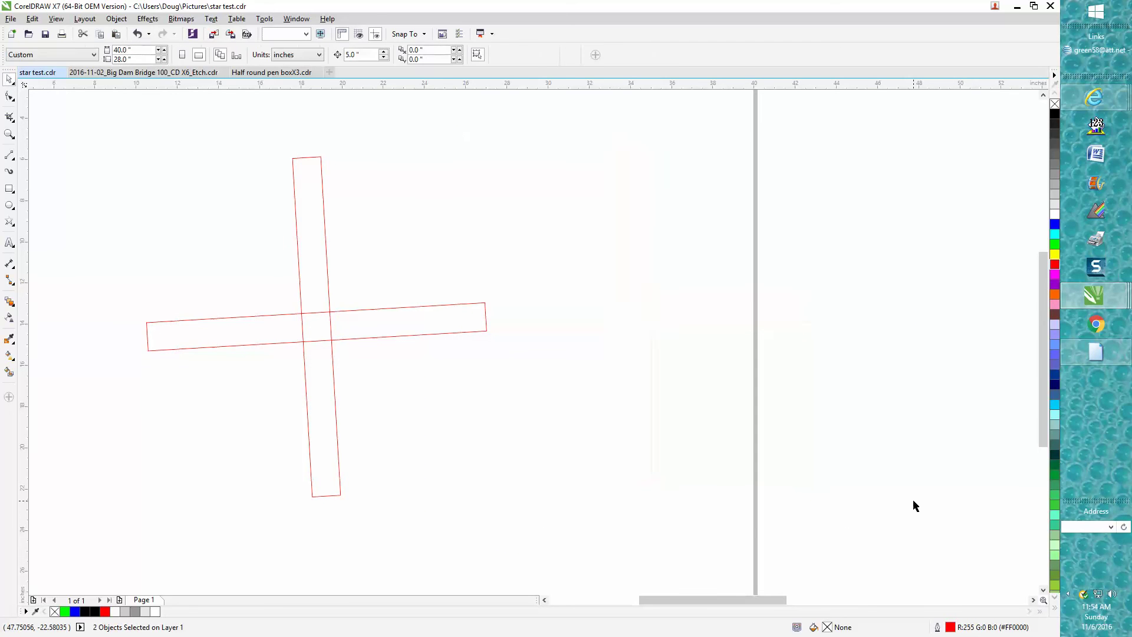
Select the tilted horizontal rectangle and switch to the Shape tool for node editing.
click(388, 337)
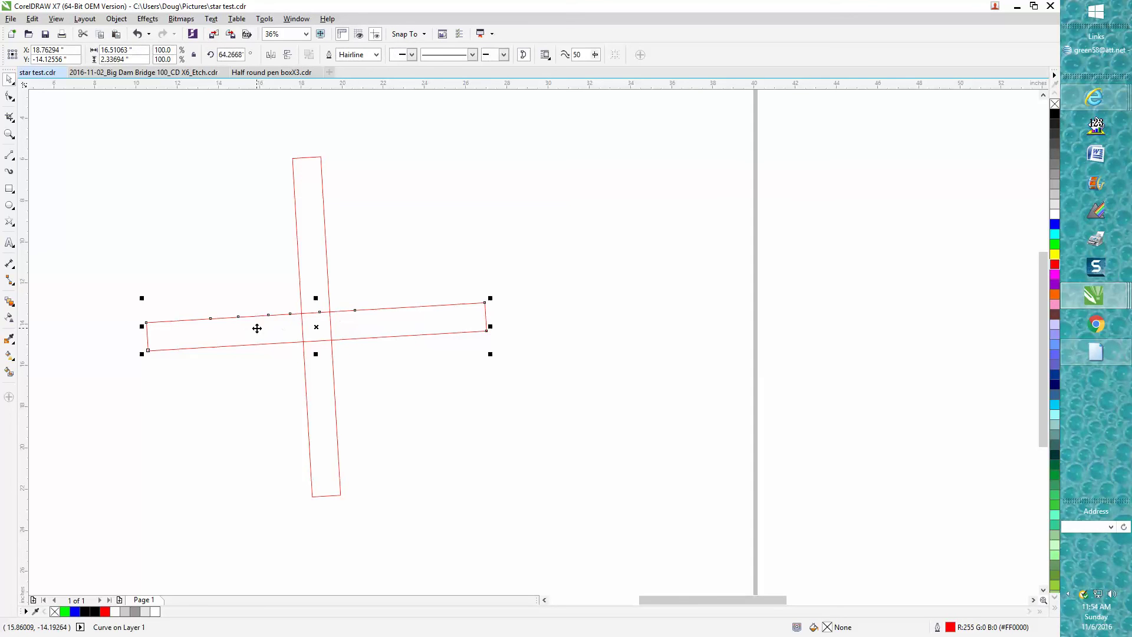
click(361, 262)
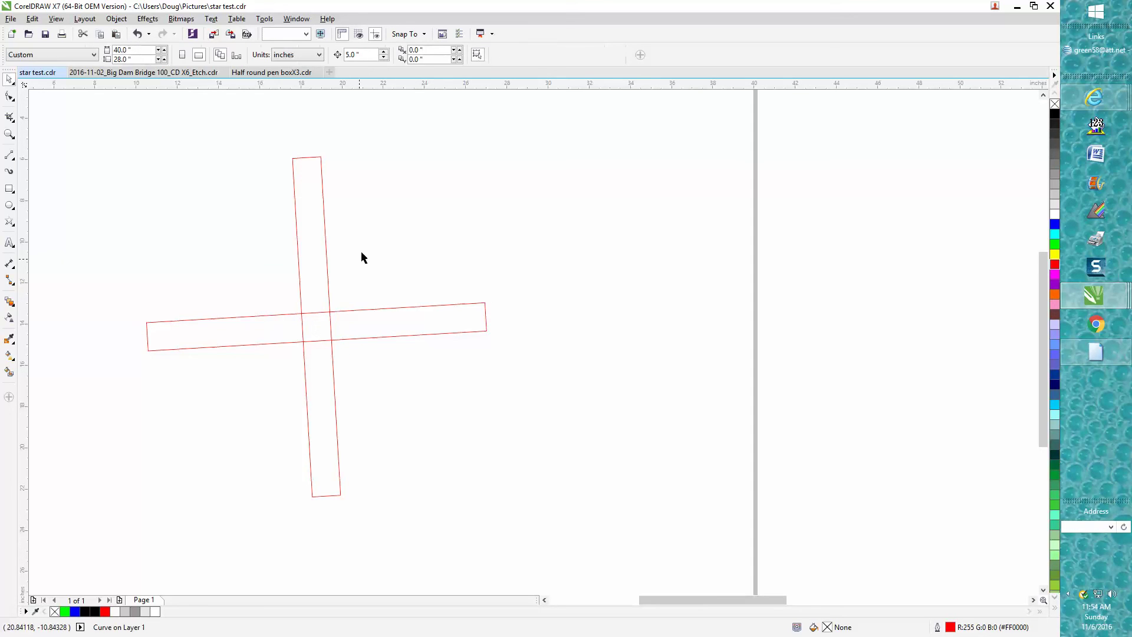
click(327, 311)
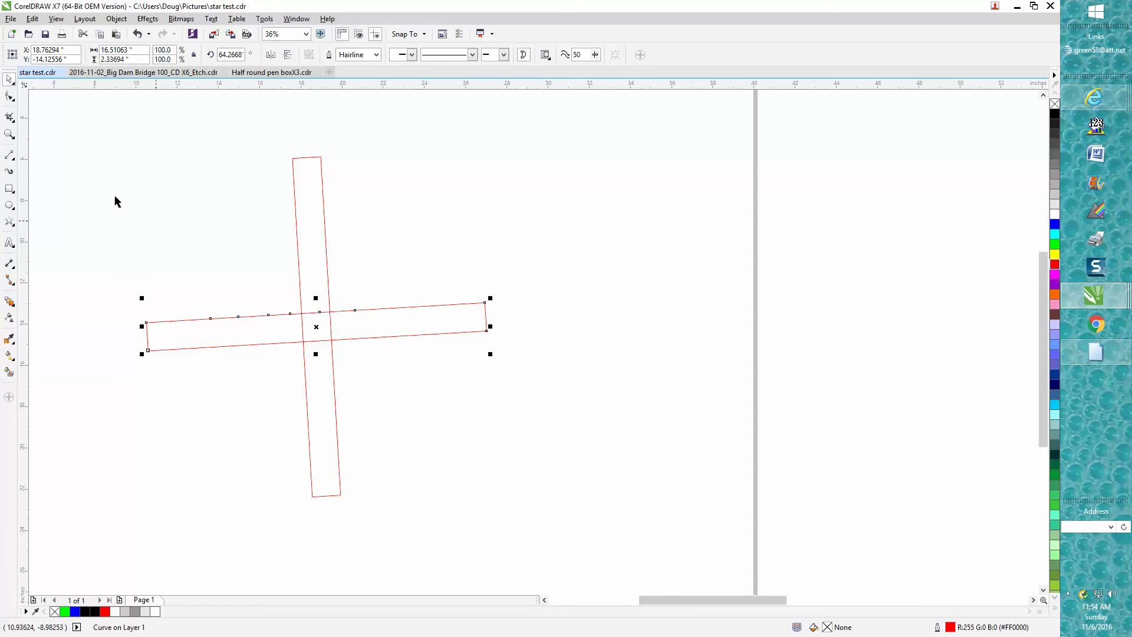
click(9, 97)
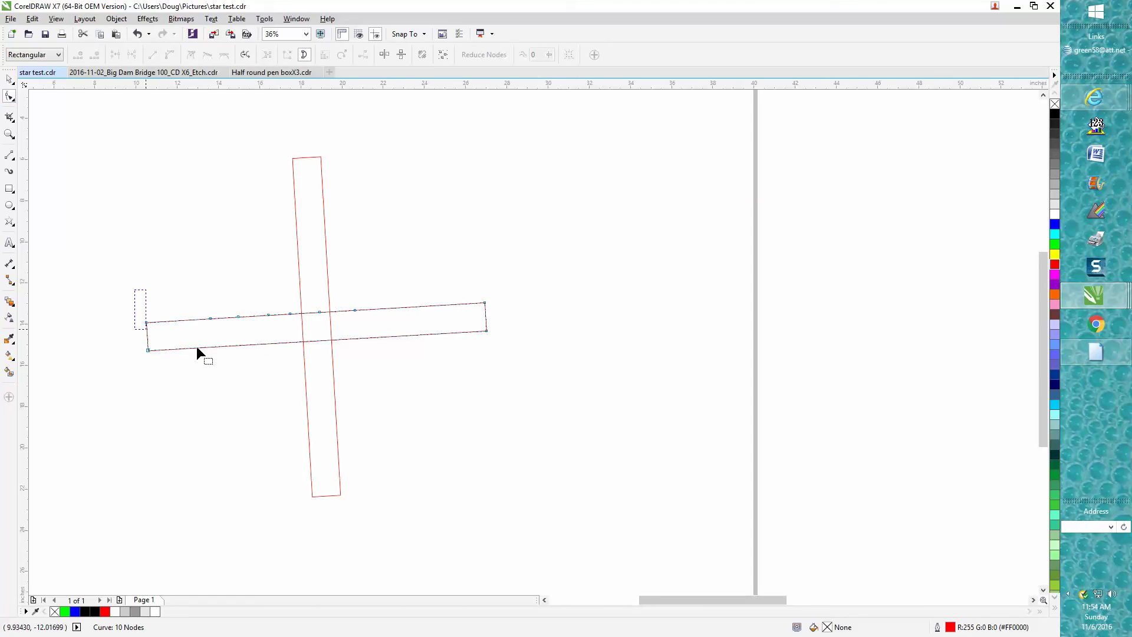
Select all the horizontal rectangle's nodes and set Node size to Large in Options.
drag(197, 347, 520, 358)
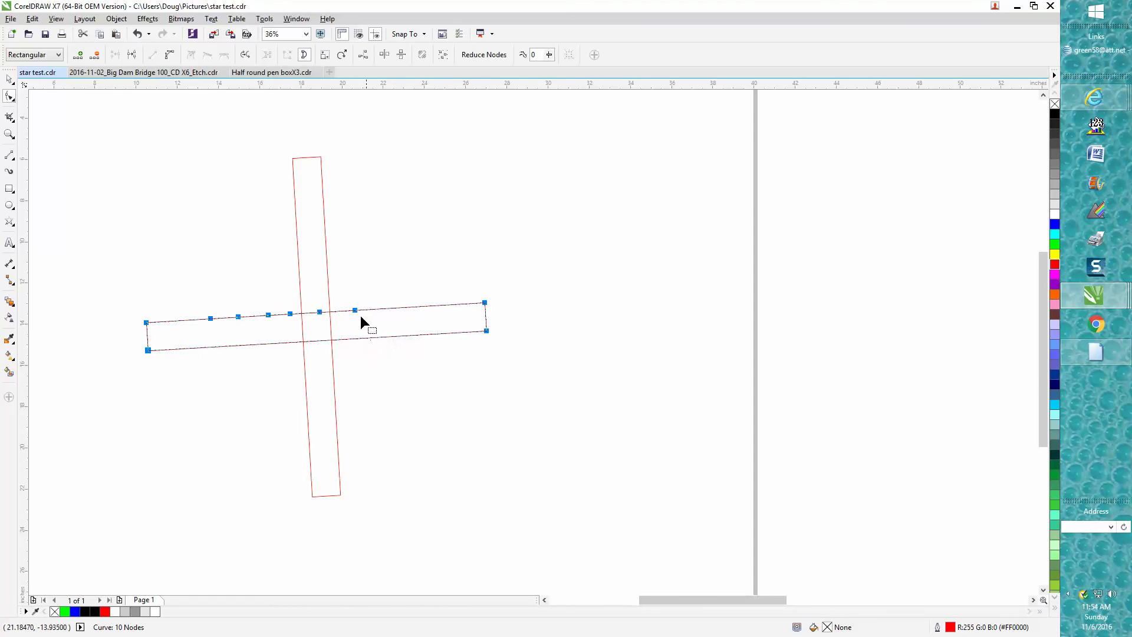
click(264, 19)
click(287, 32)
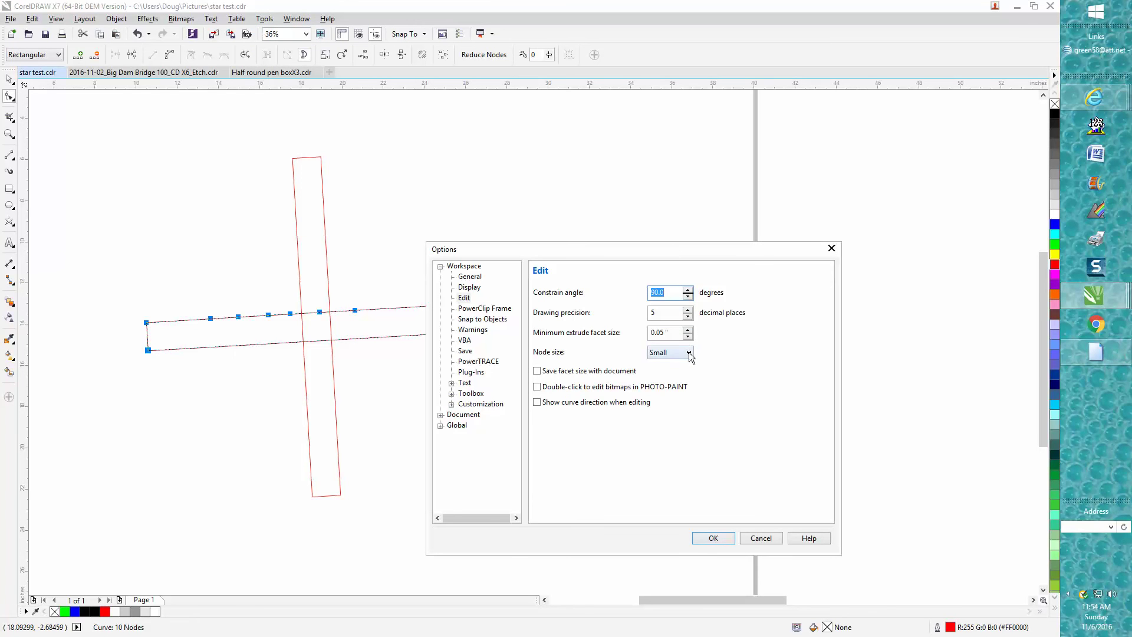
click(689, 352)
click(665, 380)
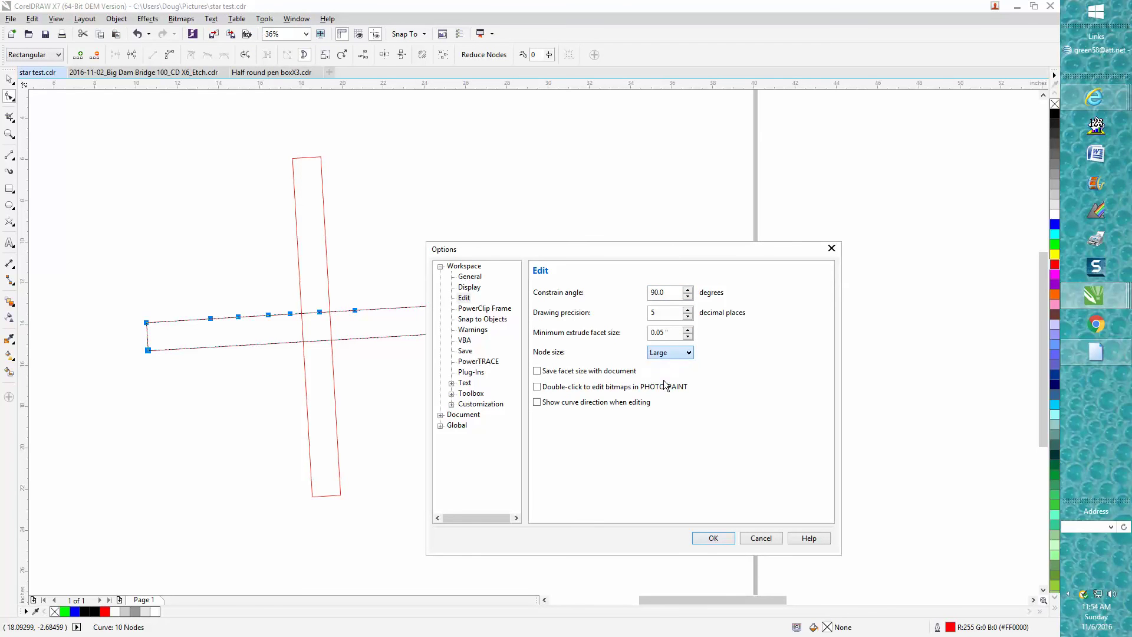
click(706, 536)
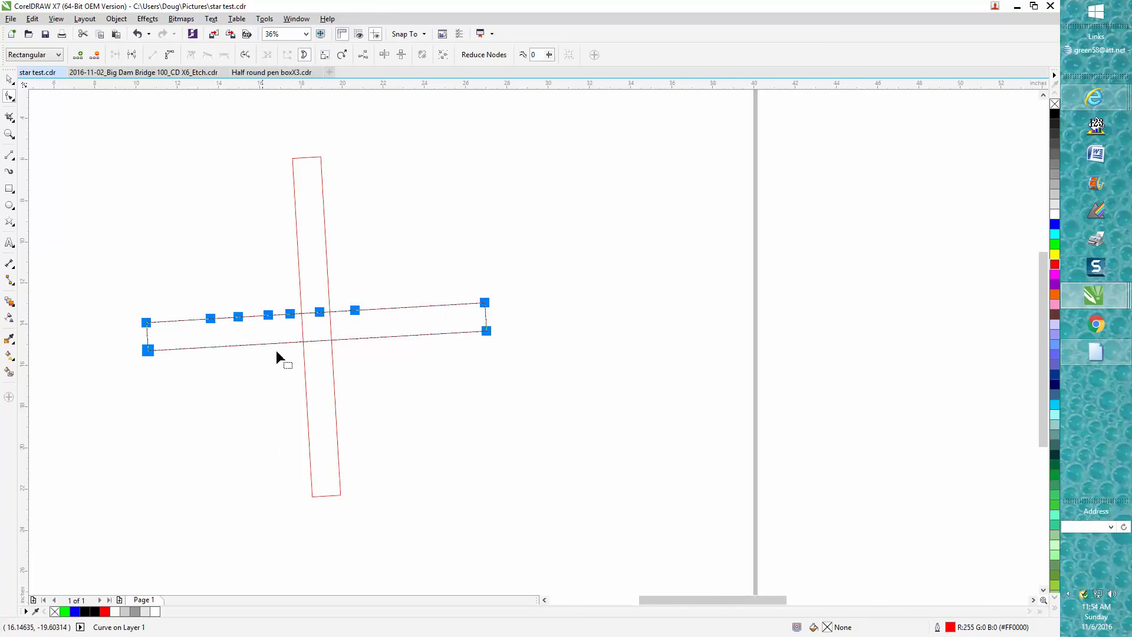
click(324, 273)
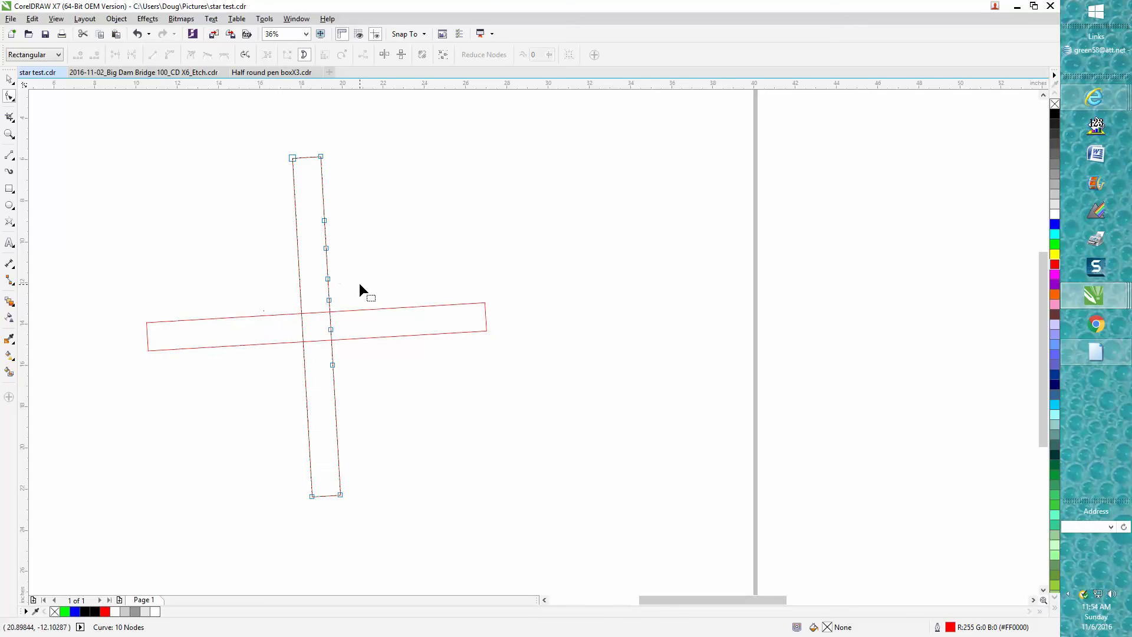
Drag a top-edge node of the horizontal bar up into a spike and shift its neighbour left.
click(310, 312)
drag(319, 311, 322, 269)
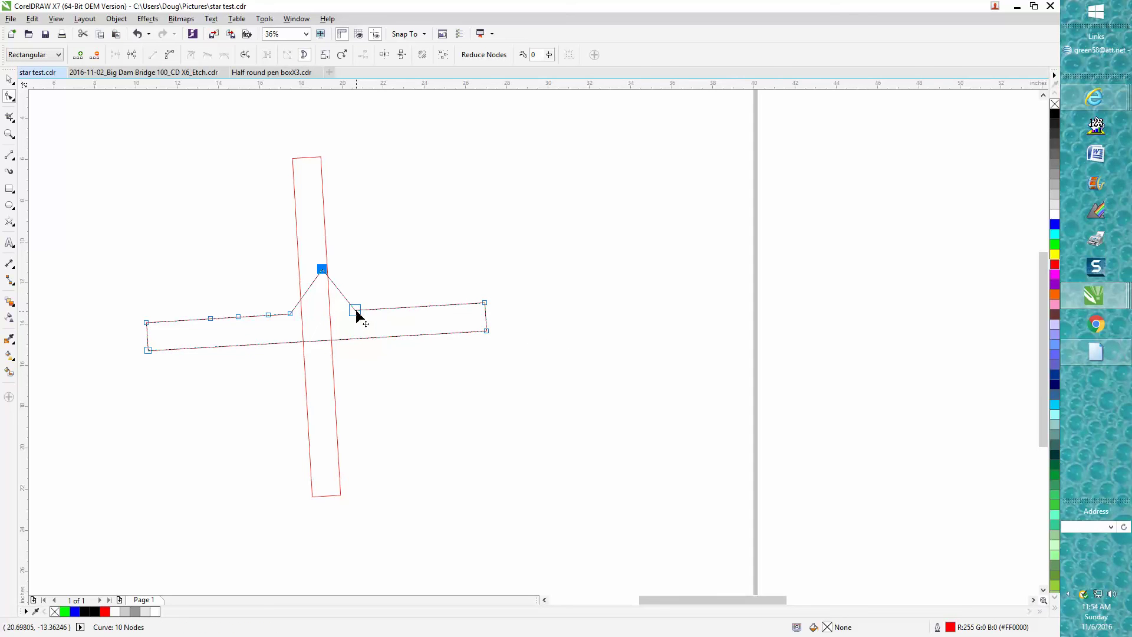
drag(358, 310, 317, 311)
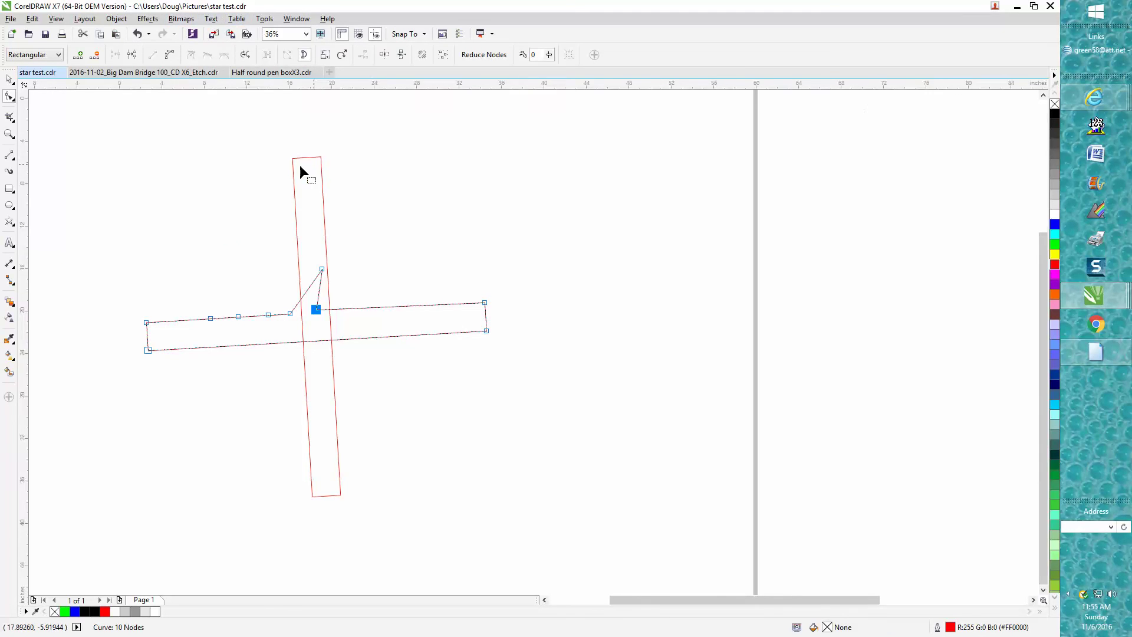
scroll(303, 171, down, 4)
Zoom in on the cross and reselect the horizontal curve to show its nodes.
click(9, 78)
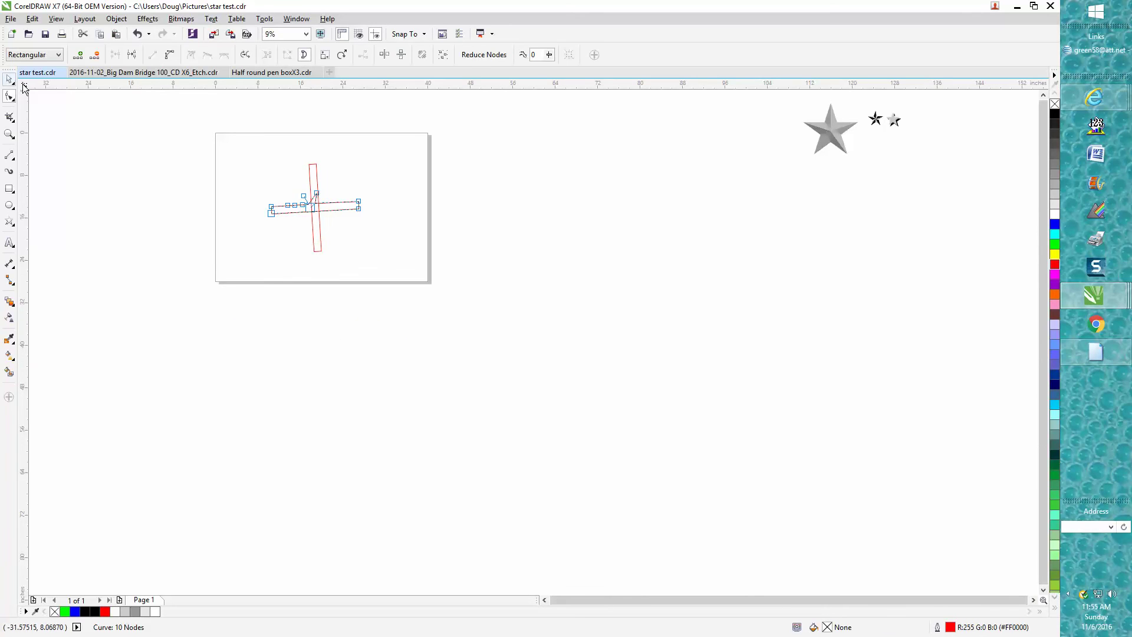
click(203, 161)
click(9, 96)
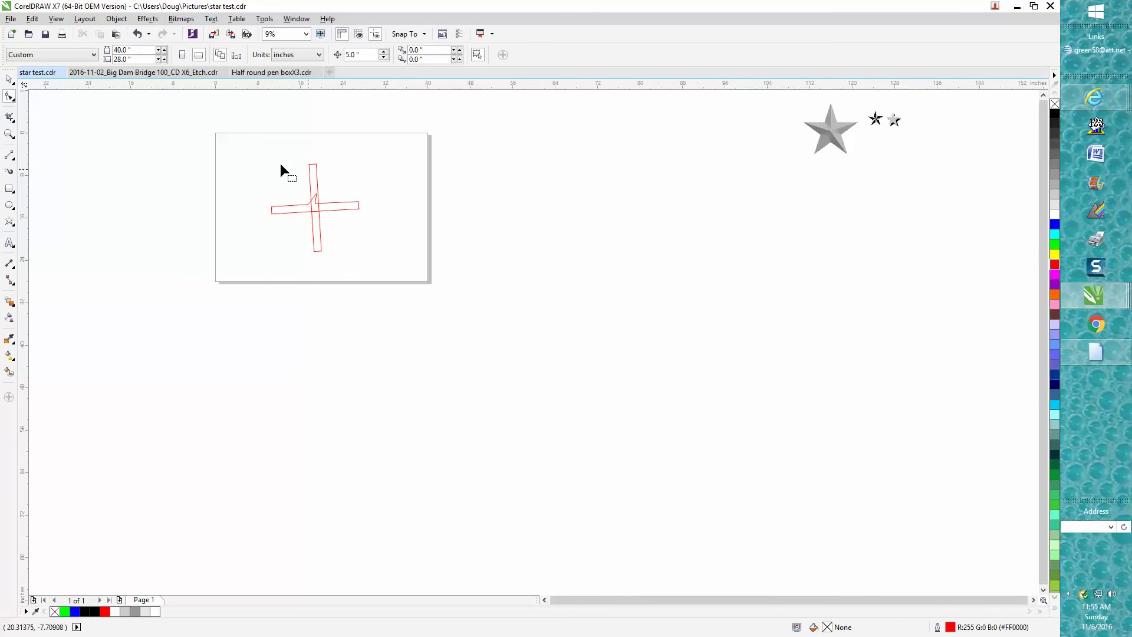
click(9, 133)
drag(222, 134, 468, 266)
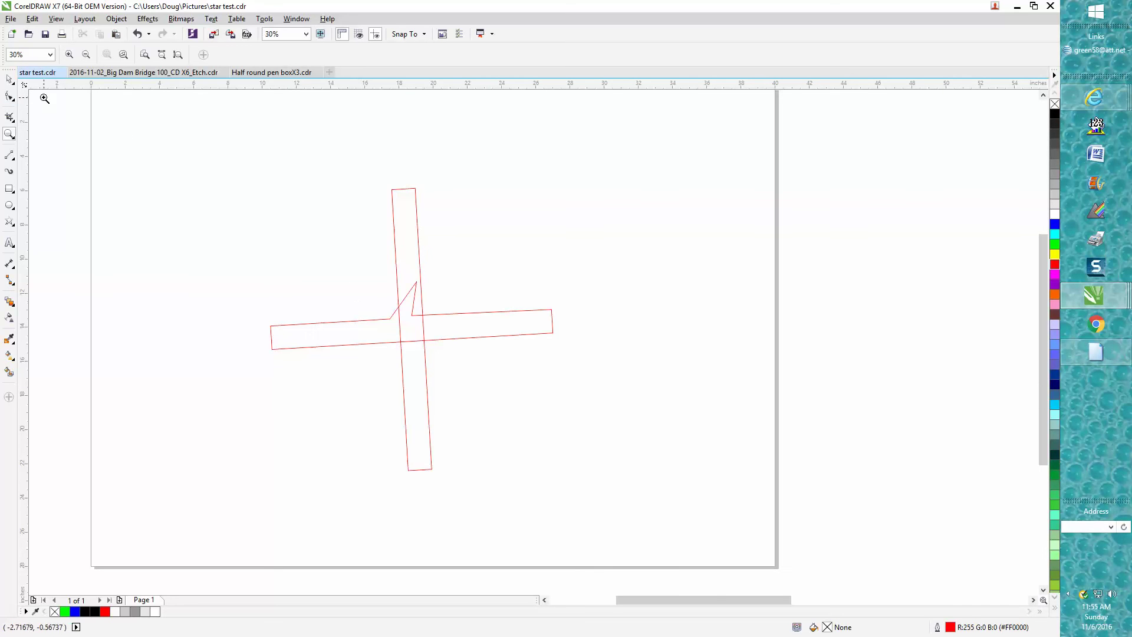
key(F10)
click(327, 320)
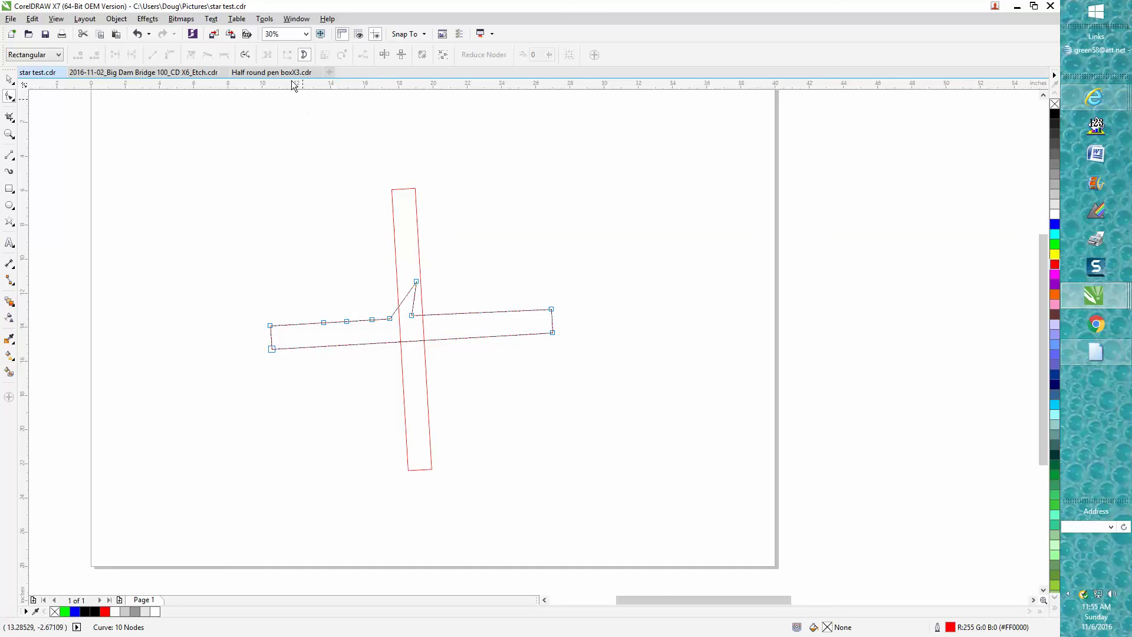
Set Node size back to Small, then double-click the bar's top edge to add an 11th node.
click(264, 20)
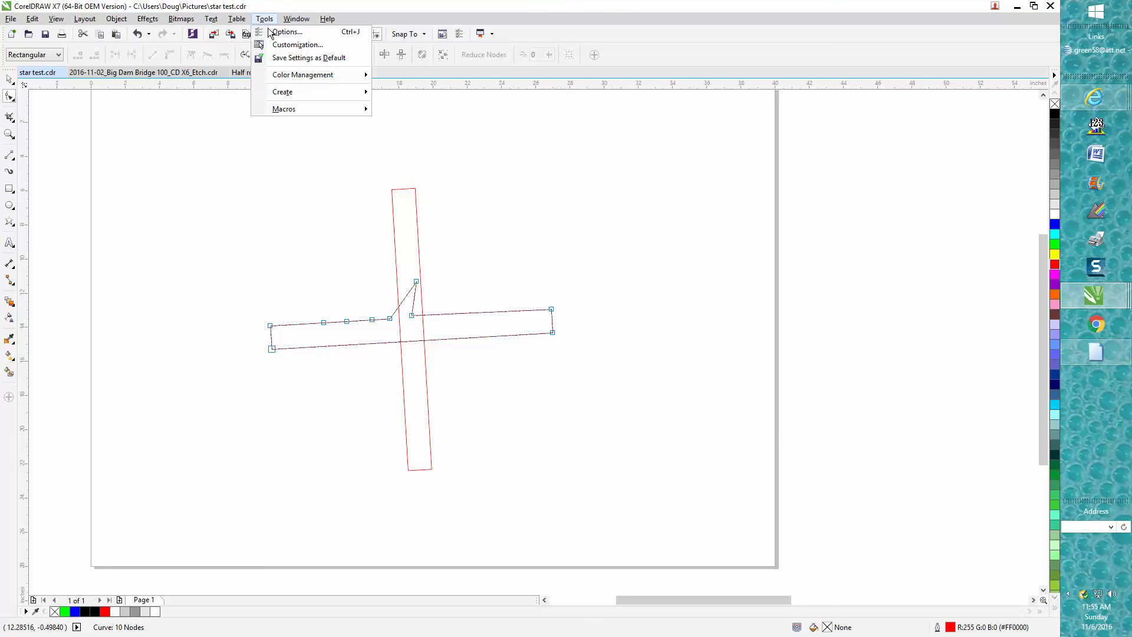
click(280, 37)
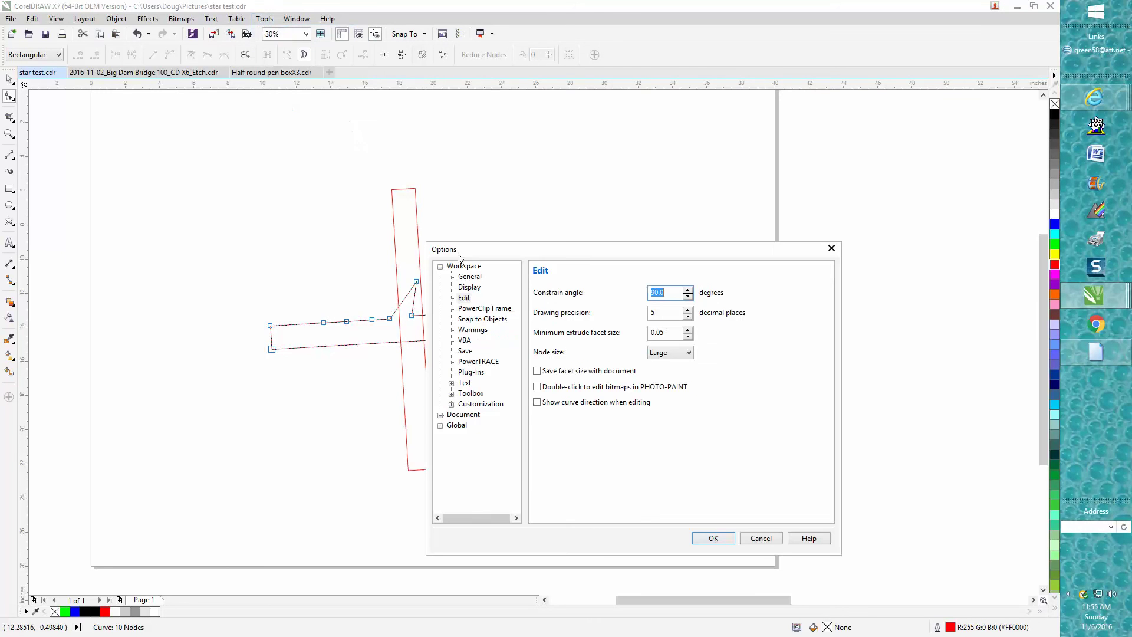
click(688, 351)
click(676, 366)
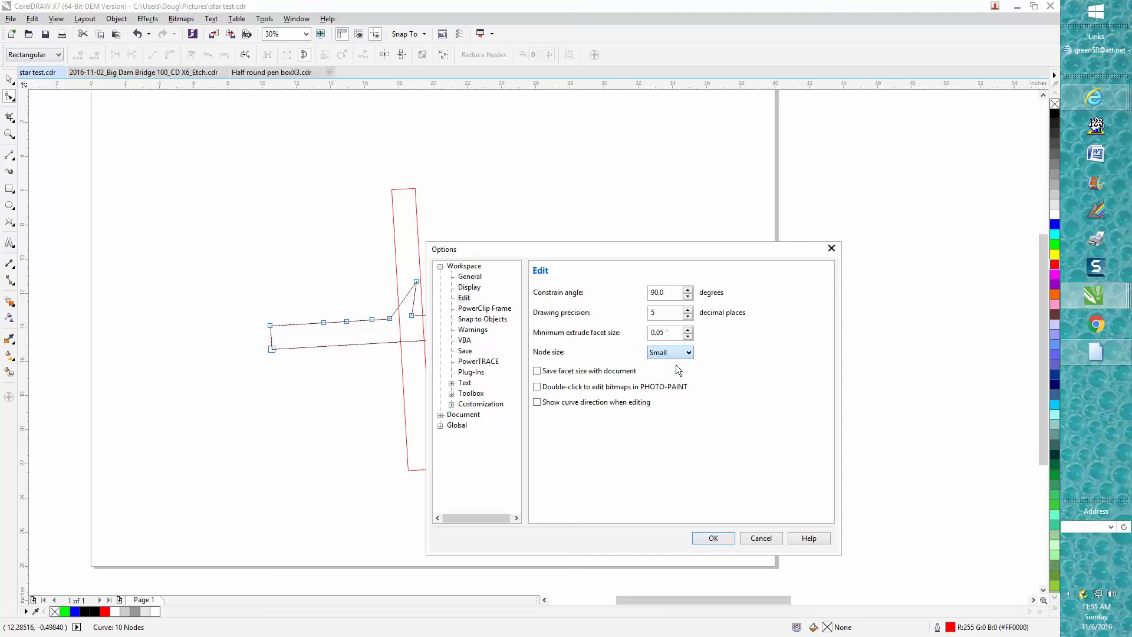
click(713, 537)
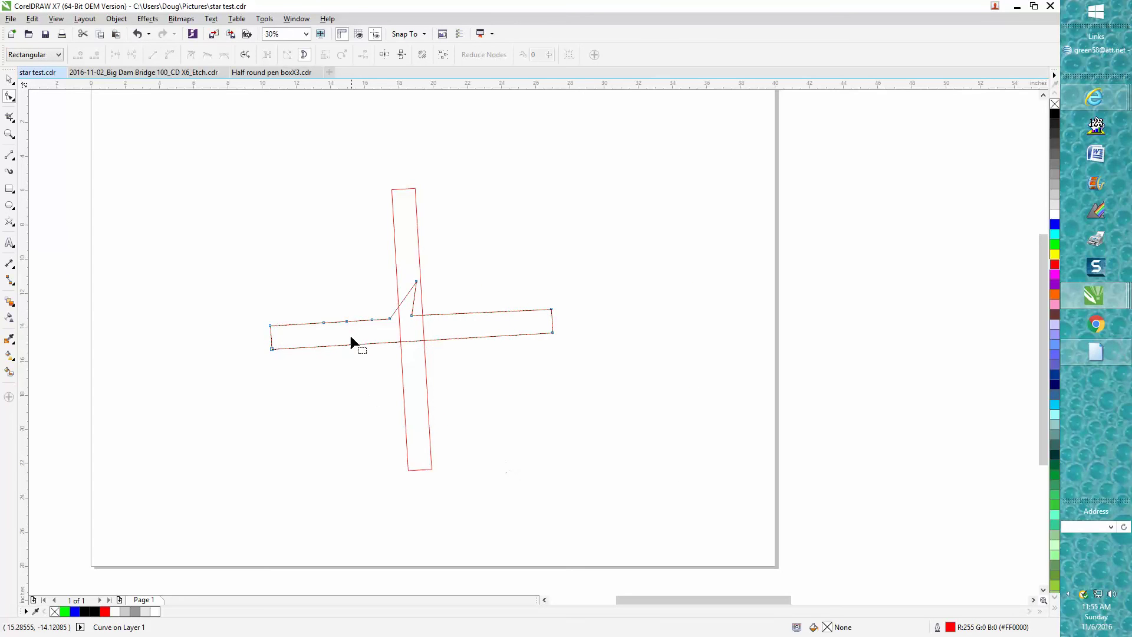
double_click(444, 313)
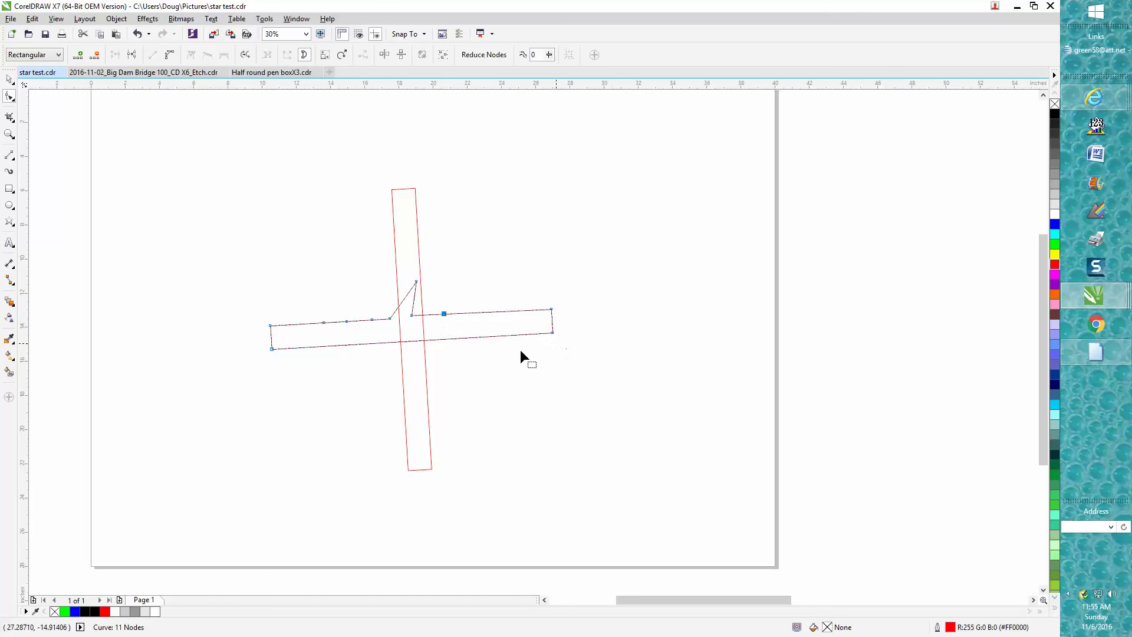
click(469, 346)
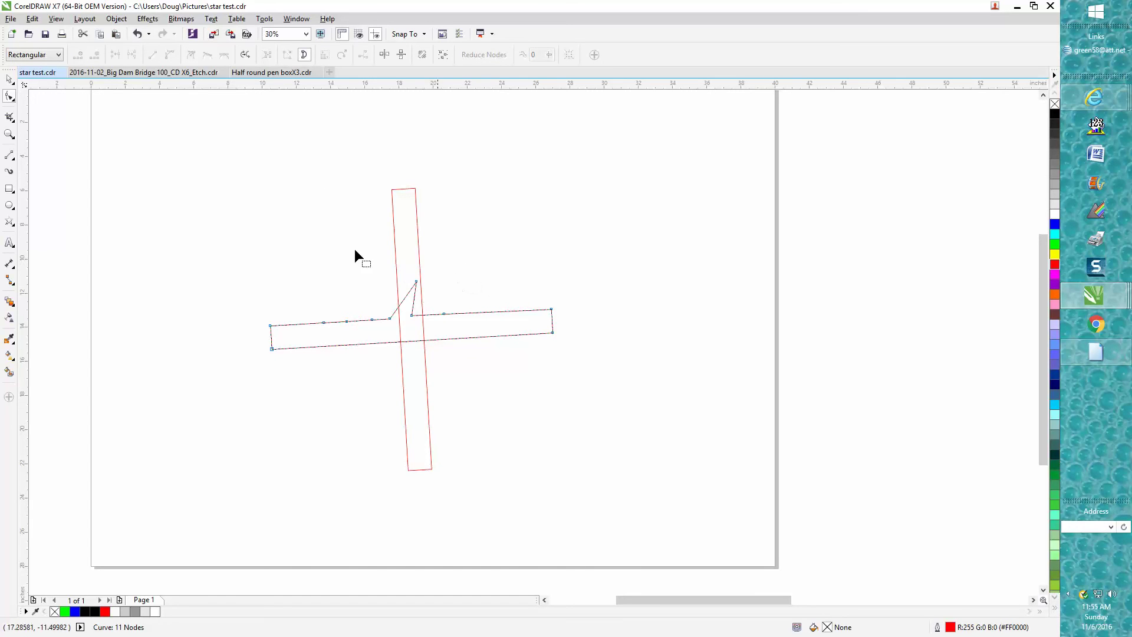
Set the Constrain angle to 15 degrees, then use Tools > Save Settings as Default.
click(265, 19)
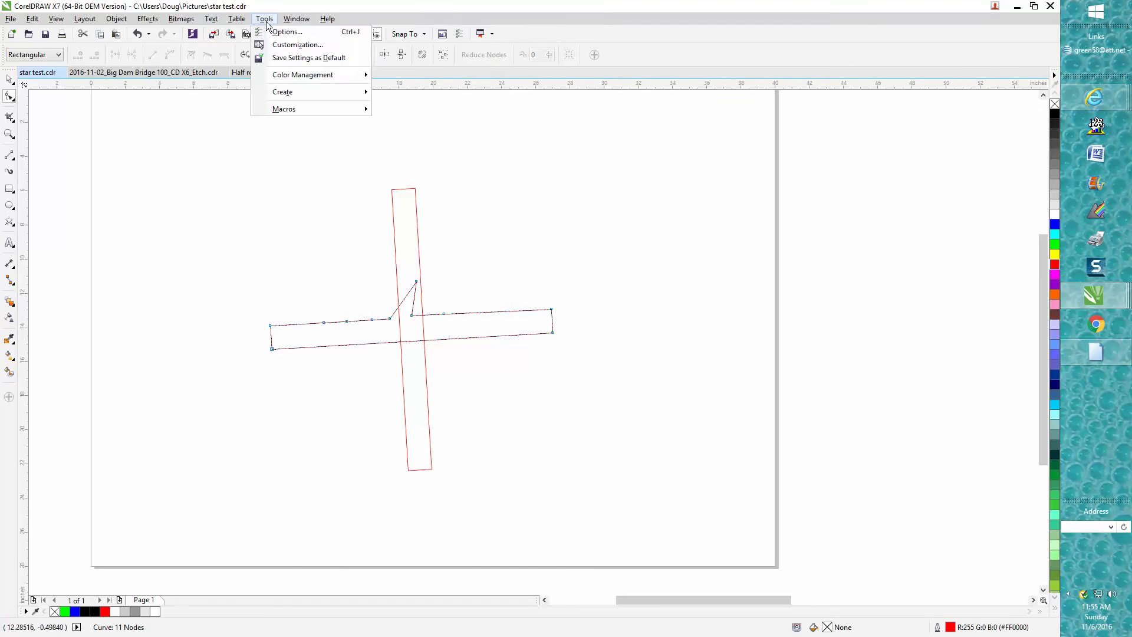
click(288, 31)
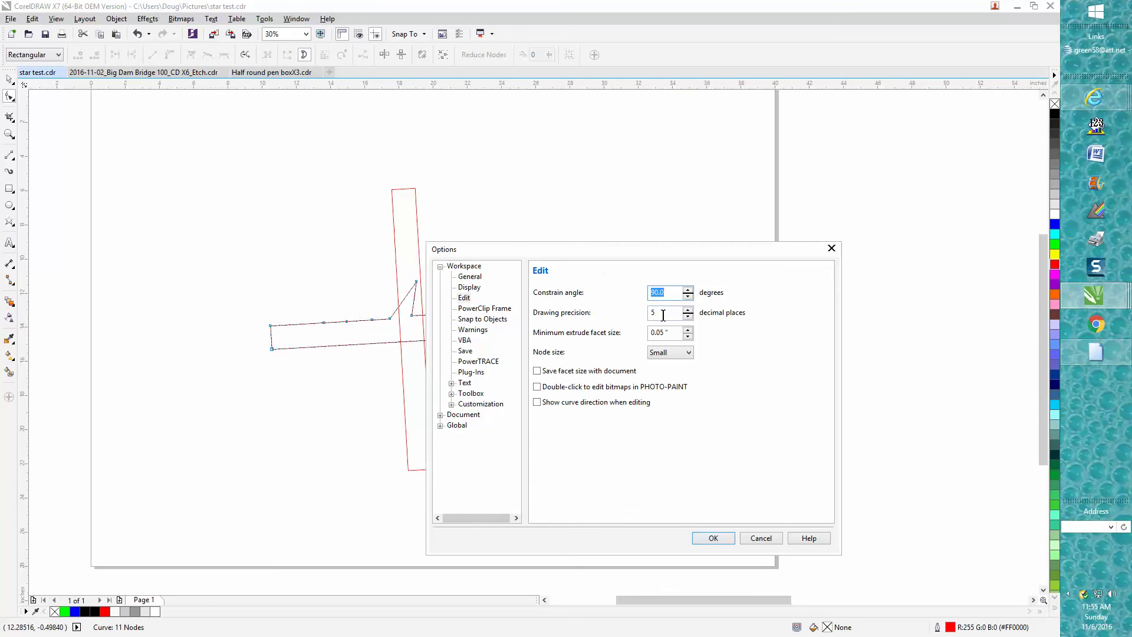
text(15)
click(713, 538)
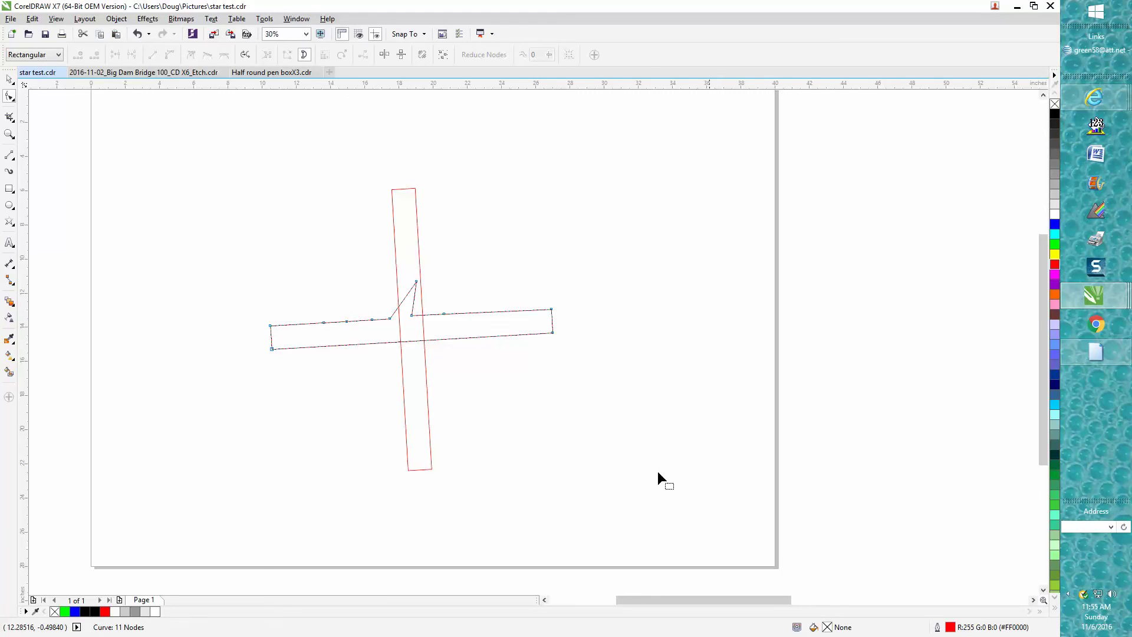
click(265, 19)
click(290, 56)
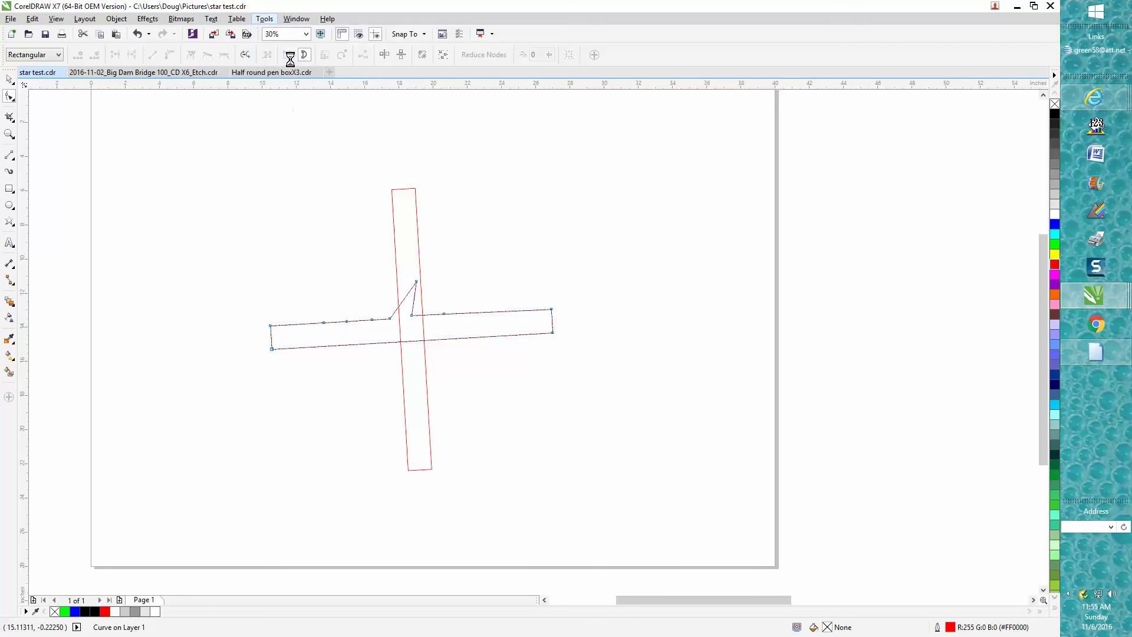